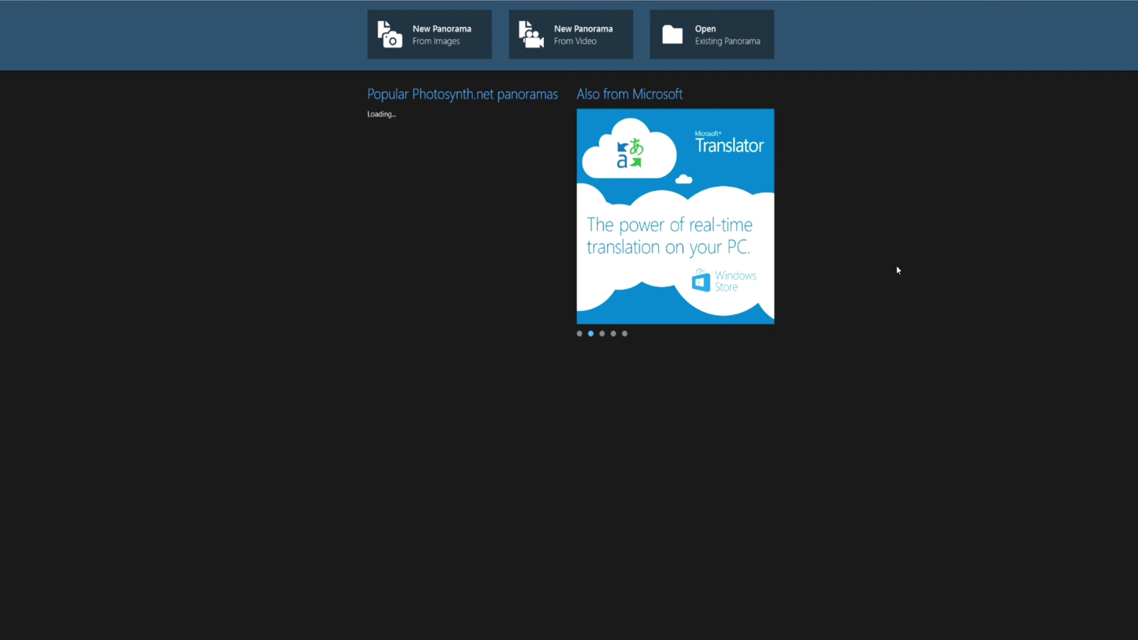
Import the 15 sunset lake photos CNP_2242 through CNP_2256 as a new panorama and stitch them
click(402, 50)
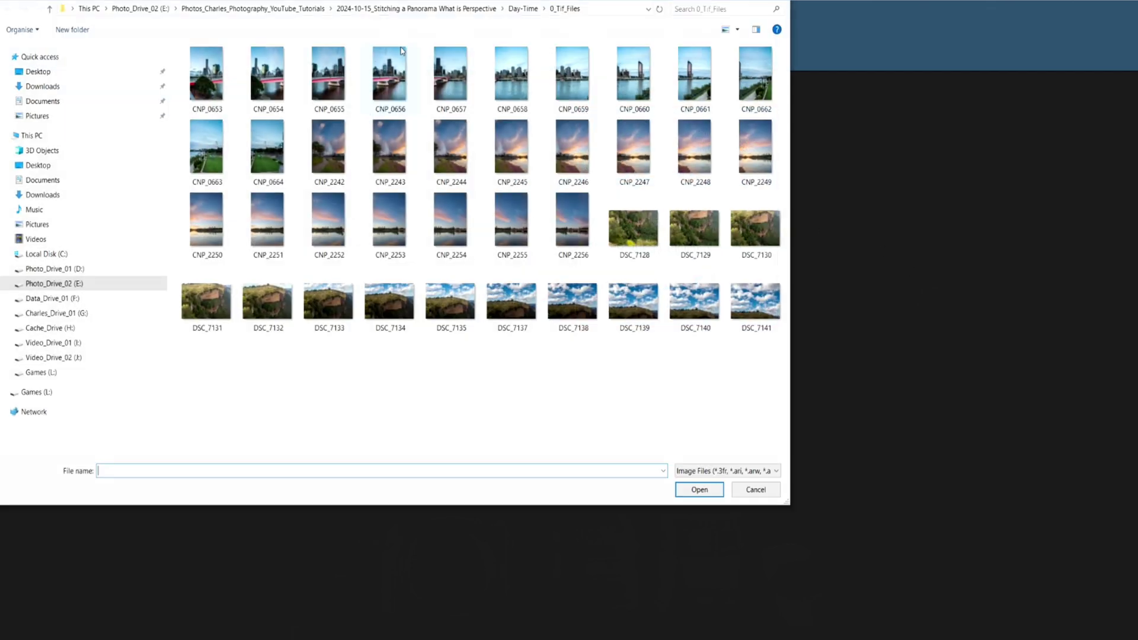
click(345, 156)
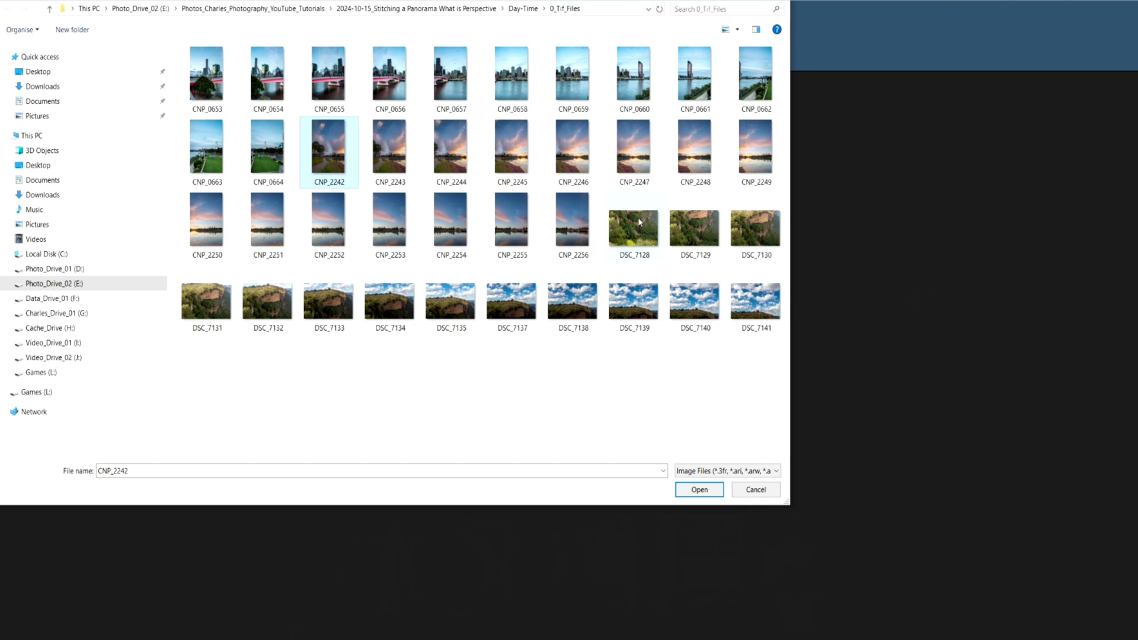
shift+click(582, 224)
click(699, 490)
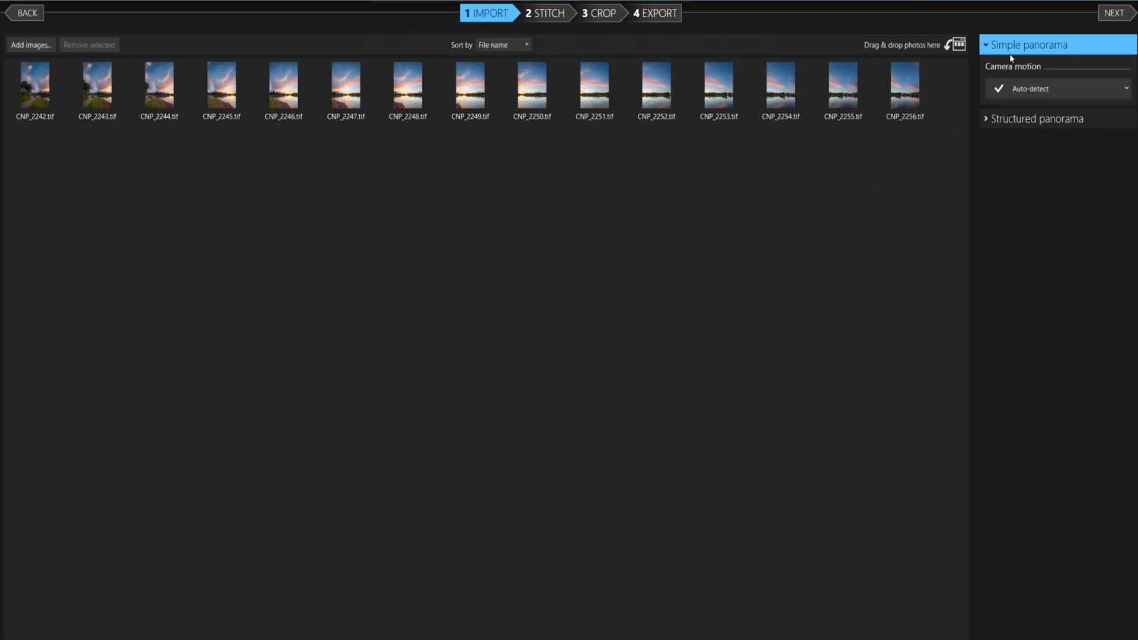
click(1126, 15)
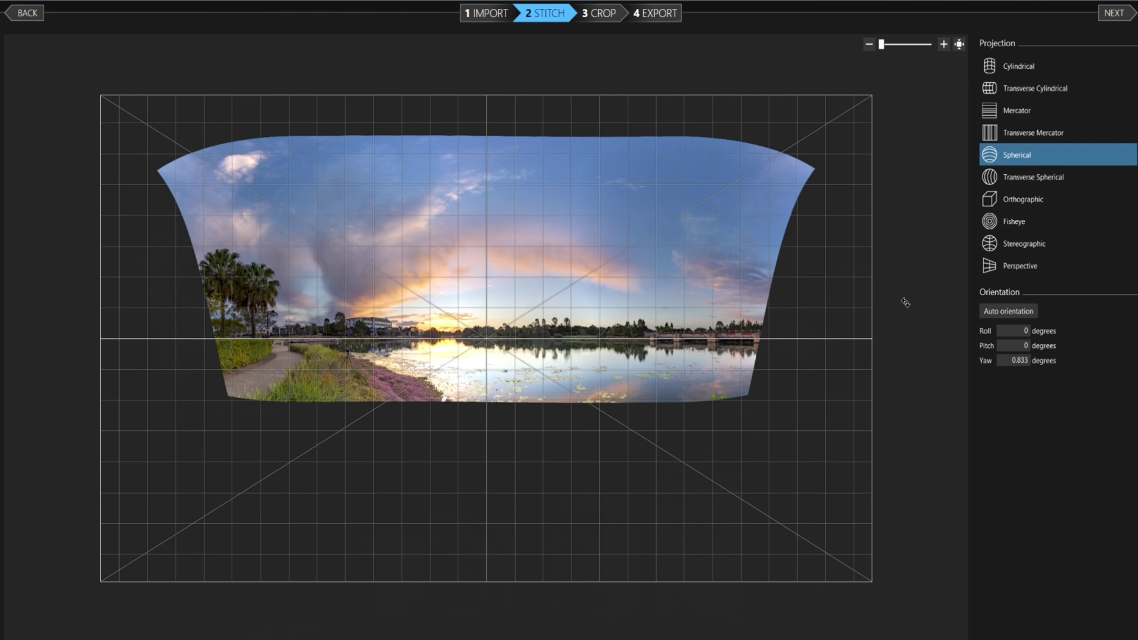
Change the stitched lake panorama's projection from Spherical to Mercator
scroll(905, 302, up, 2)
scroll(905, 302, down, 2)
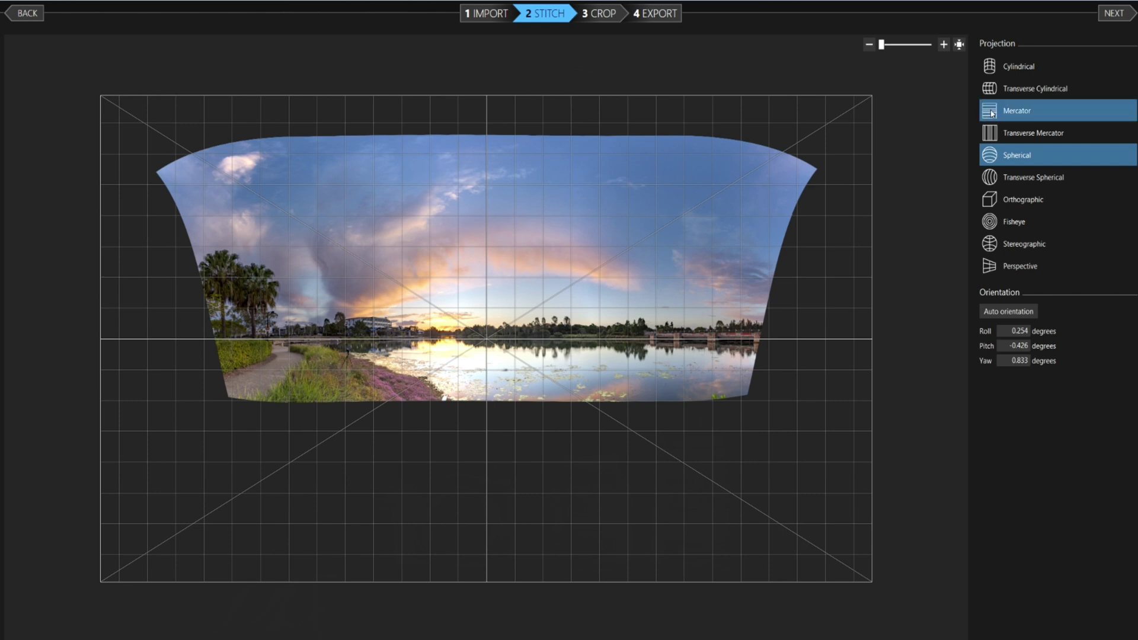
click(993, 113)
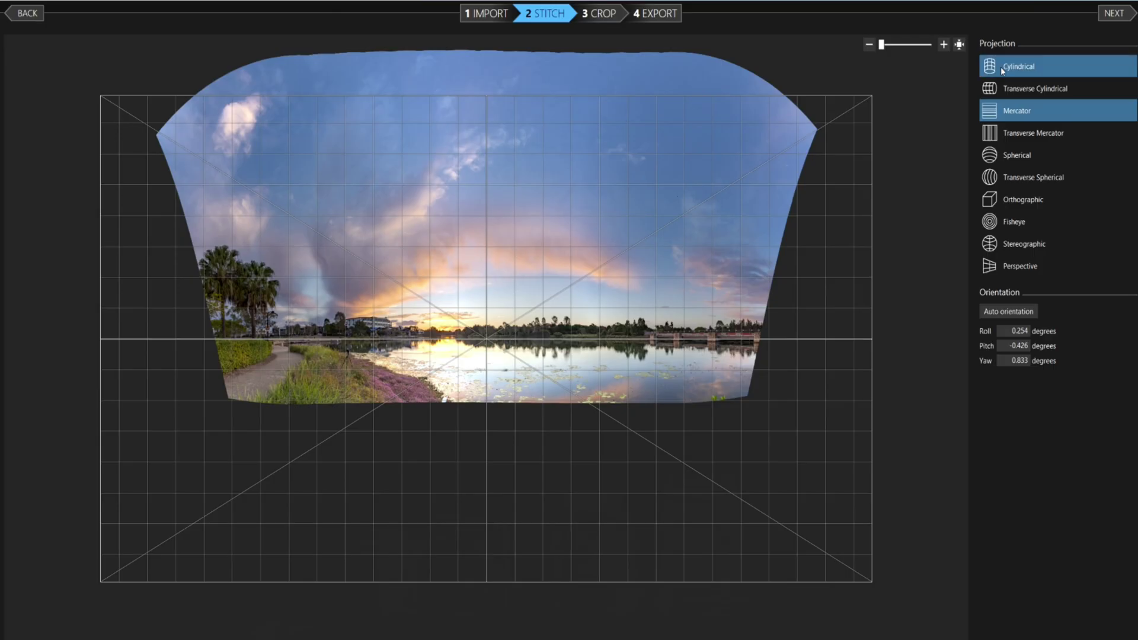
click(1001, 66)
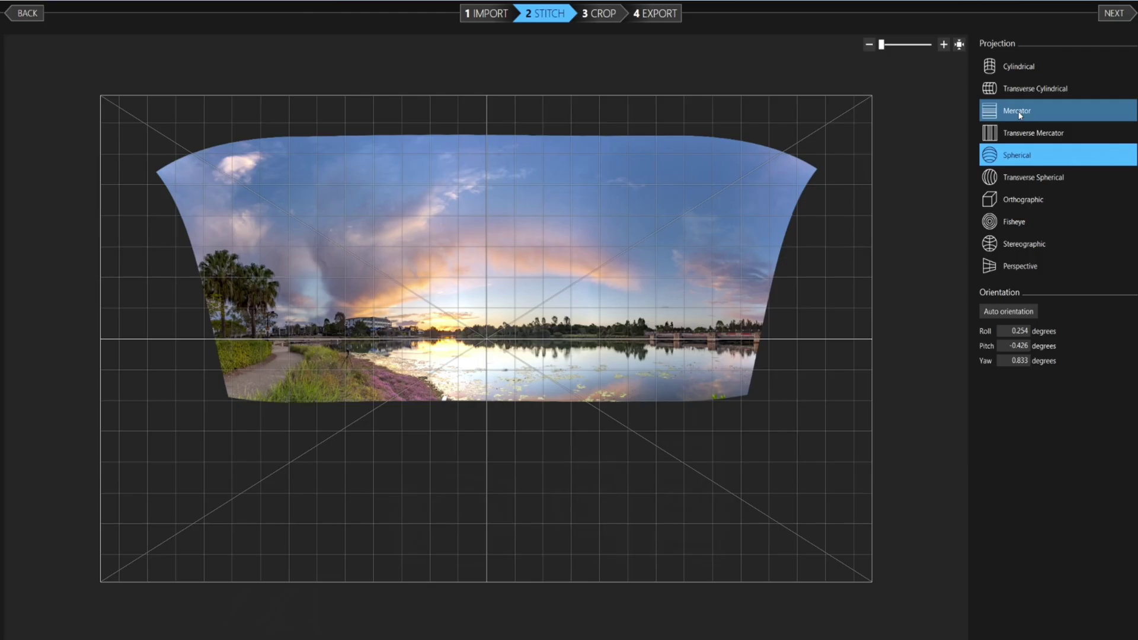
click(1019, 112)
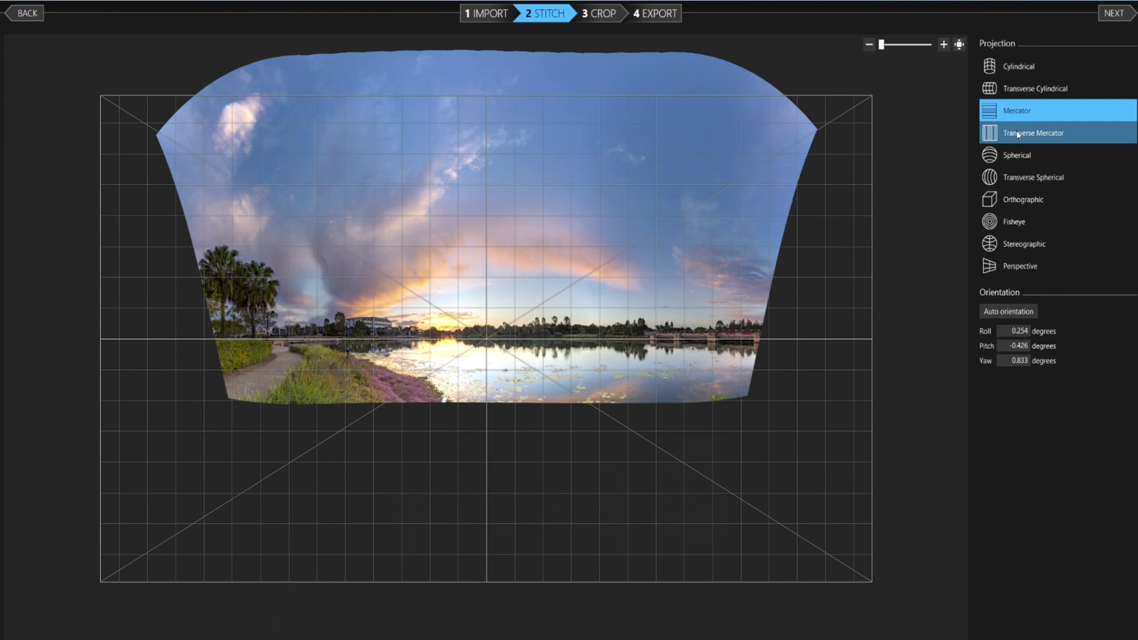
Preview Transverse Mercator and Fisheye, then return the lake panorama to Mercator and go to Crop
click(1019, 135)
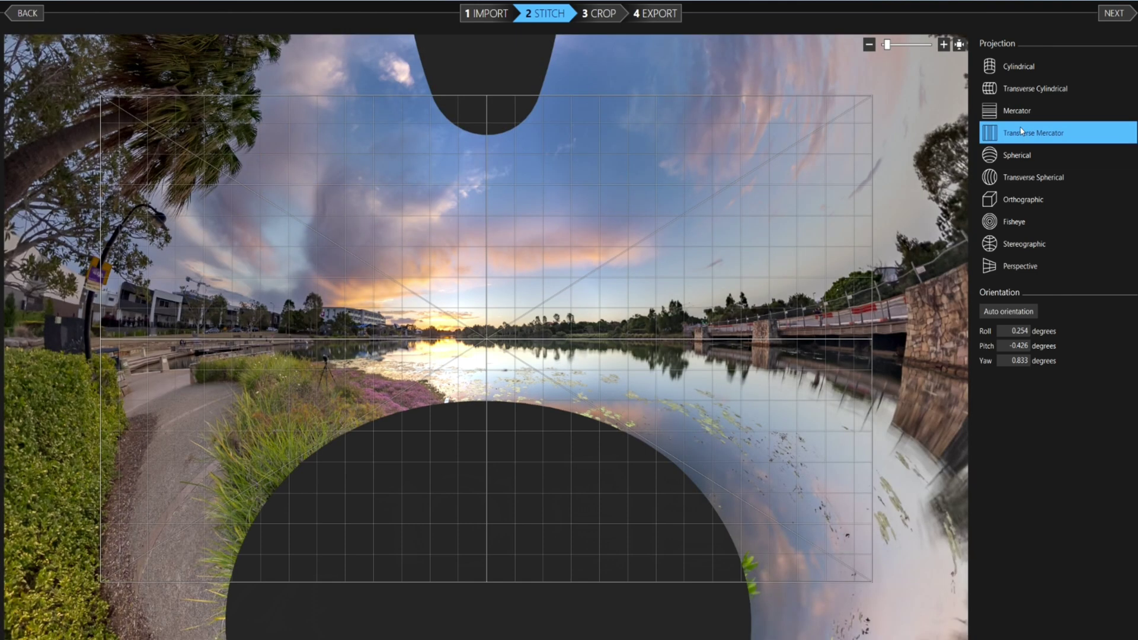
click(1003, 222)
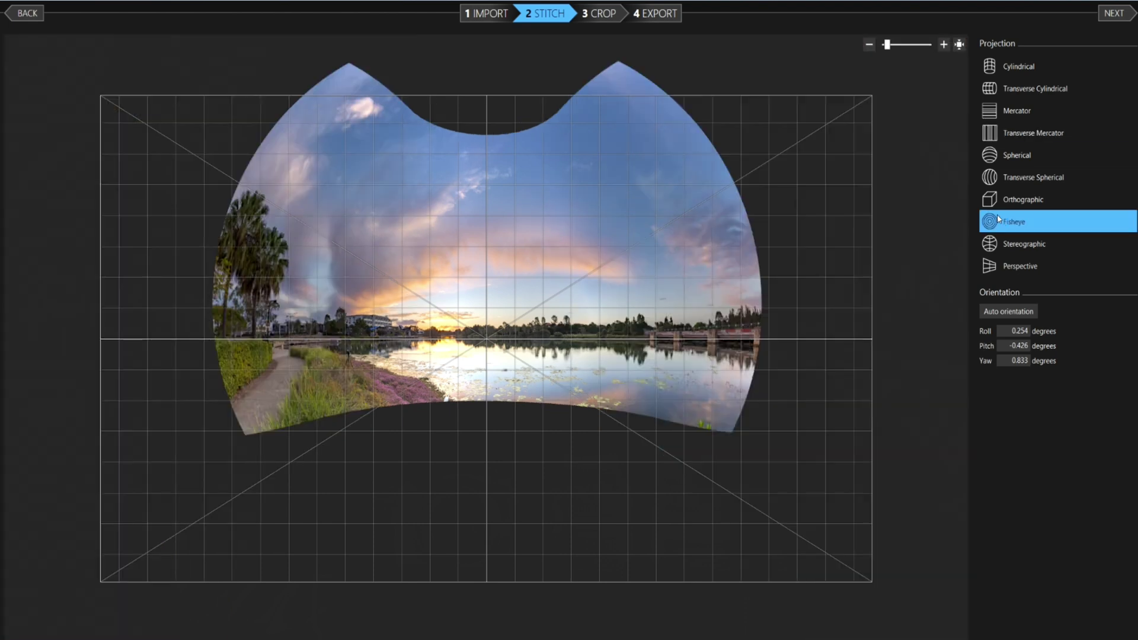
click(1026, 115)
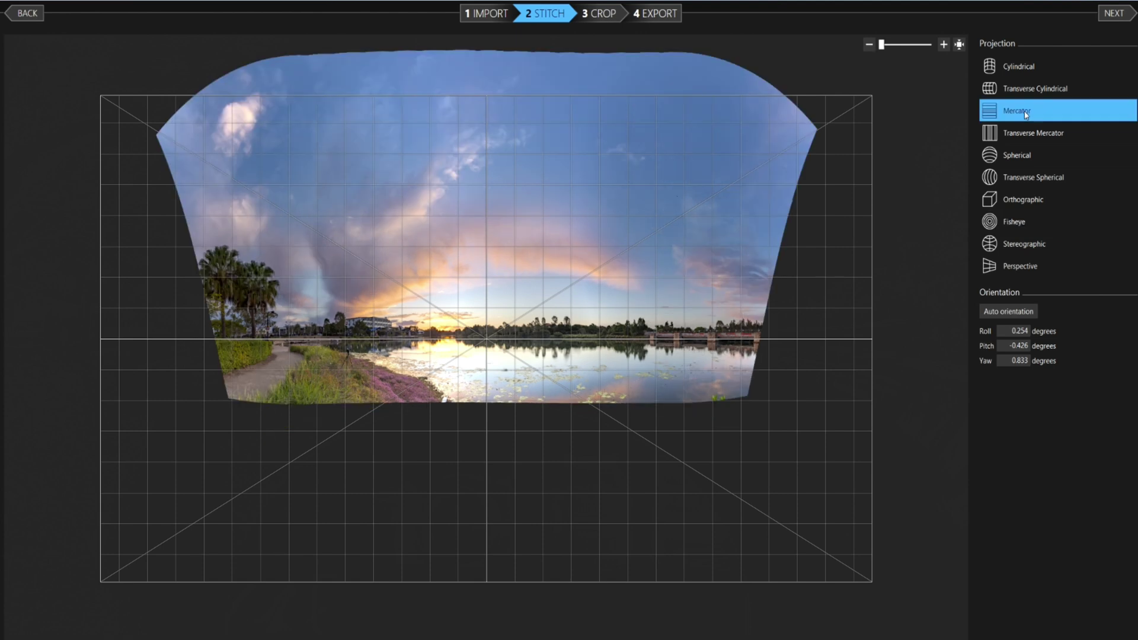
click(1114, 13)
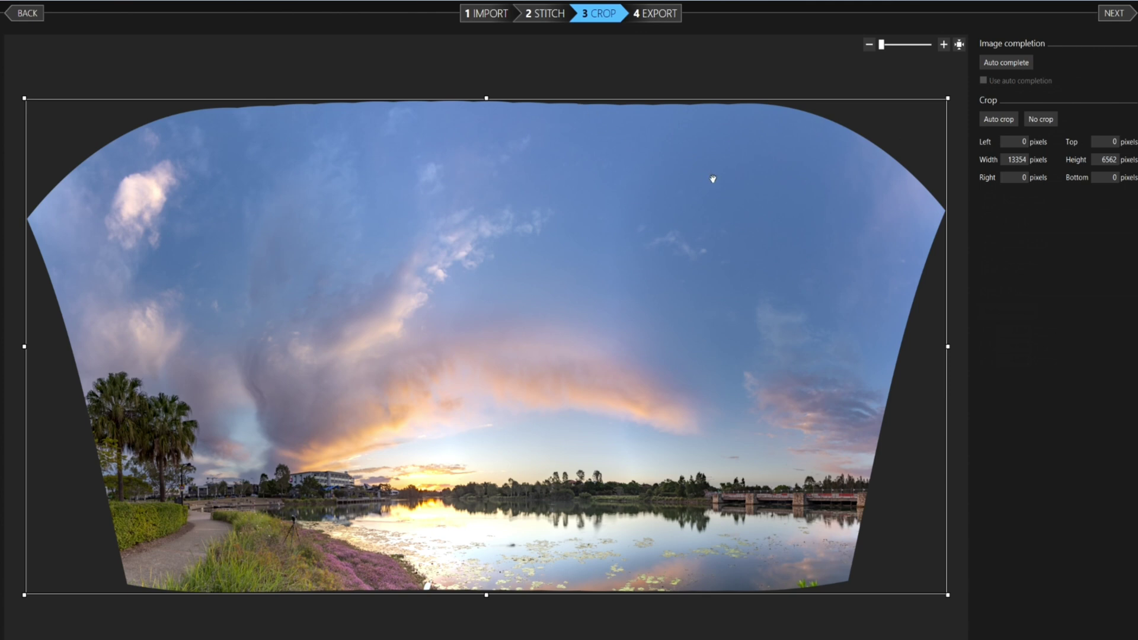
Crop the lake panorama to 10746 × 6319 by trimming its left side, top and bottom
click(985, 121)
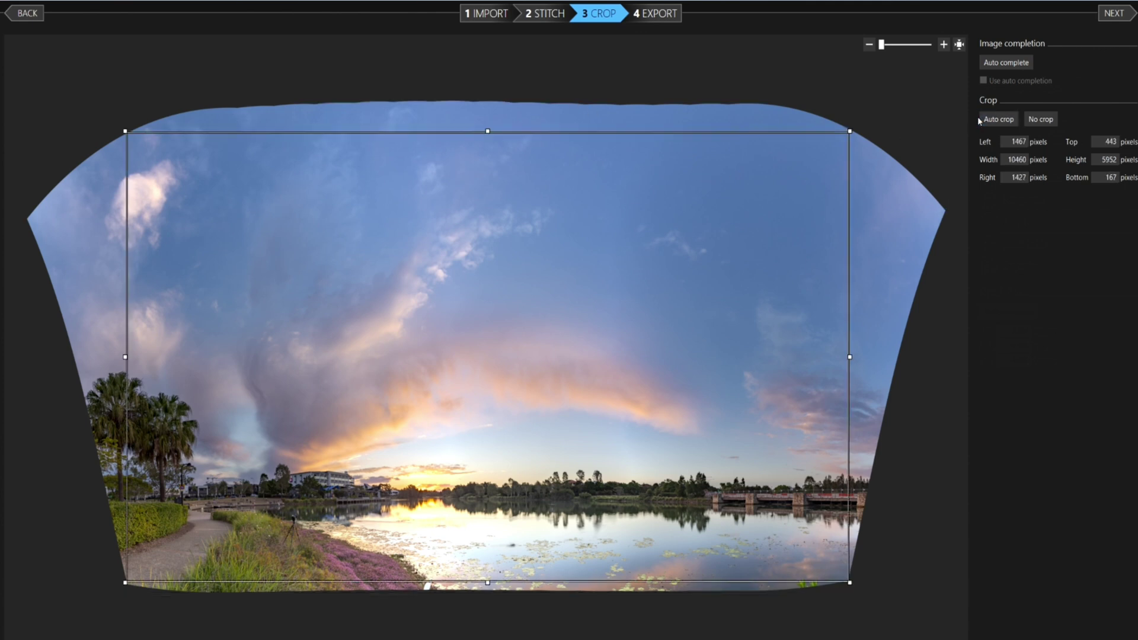
click(1036, 121)
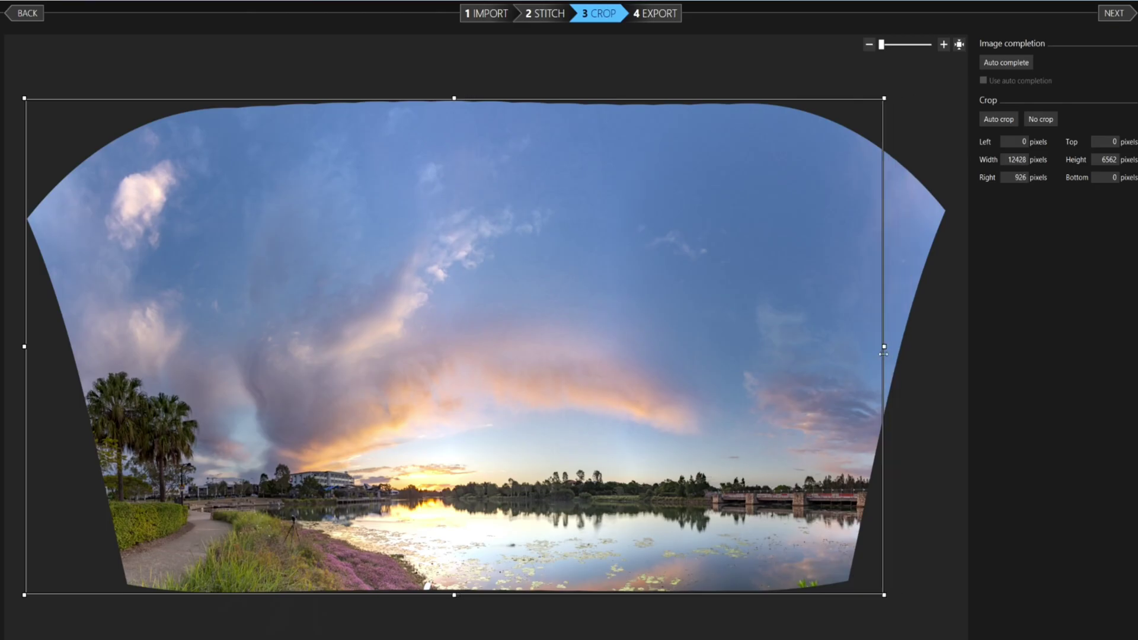
drag(22, 346, 121, 346)
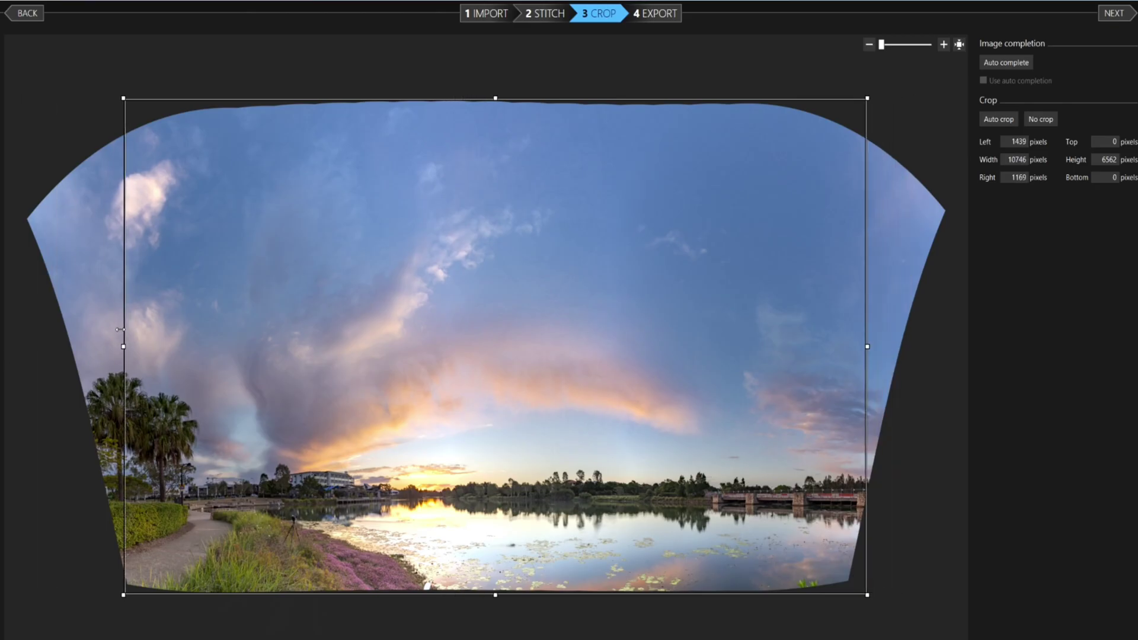
drag(656, 634, 655, 627)
drag(214, 123, 212, 132)
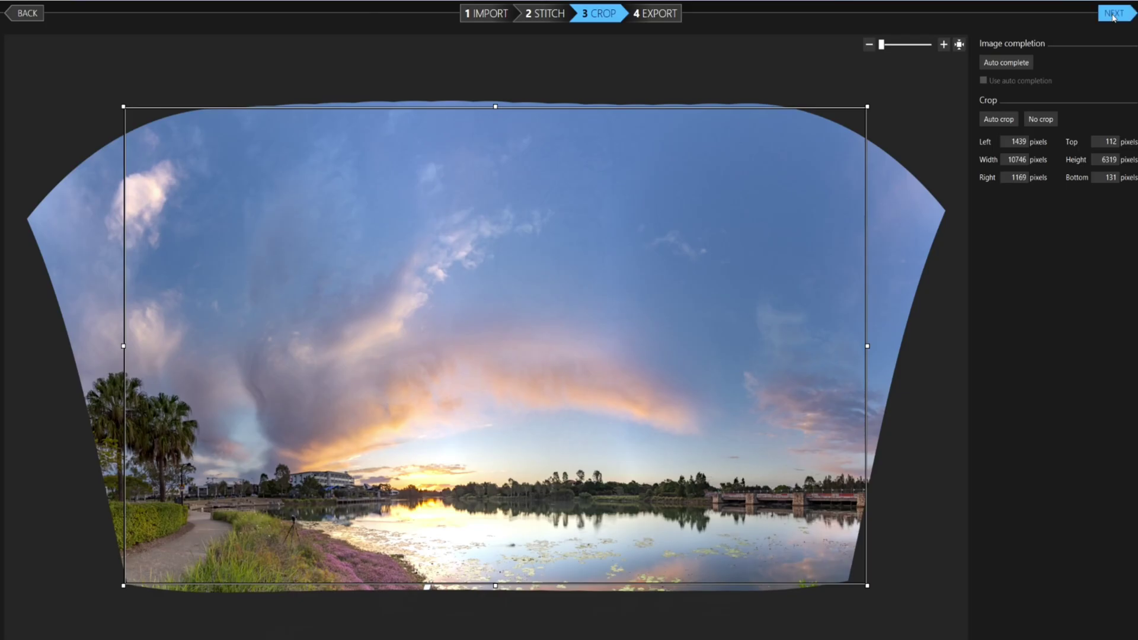
Set the export file format to TIFF Image and begin exporting the panorama to disk
click(1117, 12)
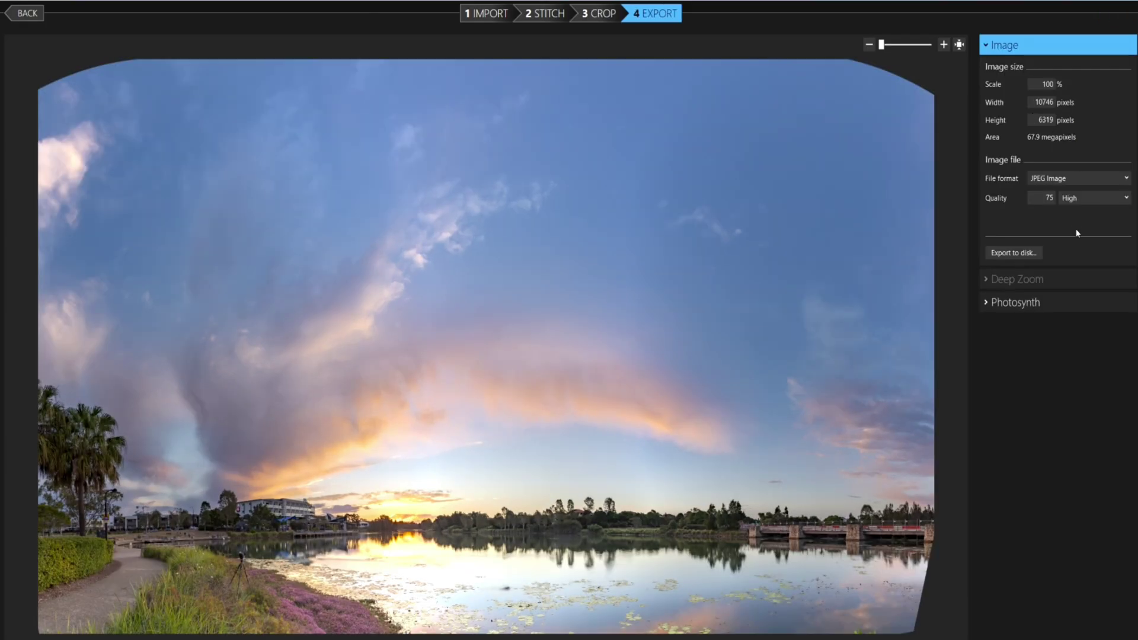
click(1076, 179)
click(1061, 209)
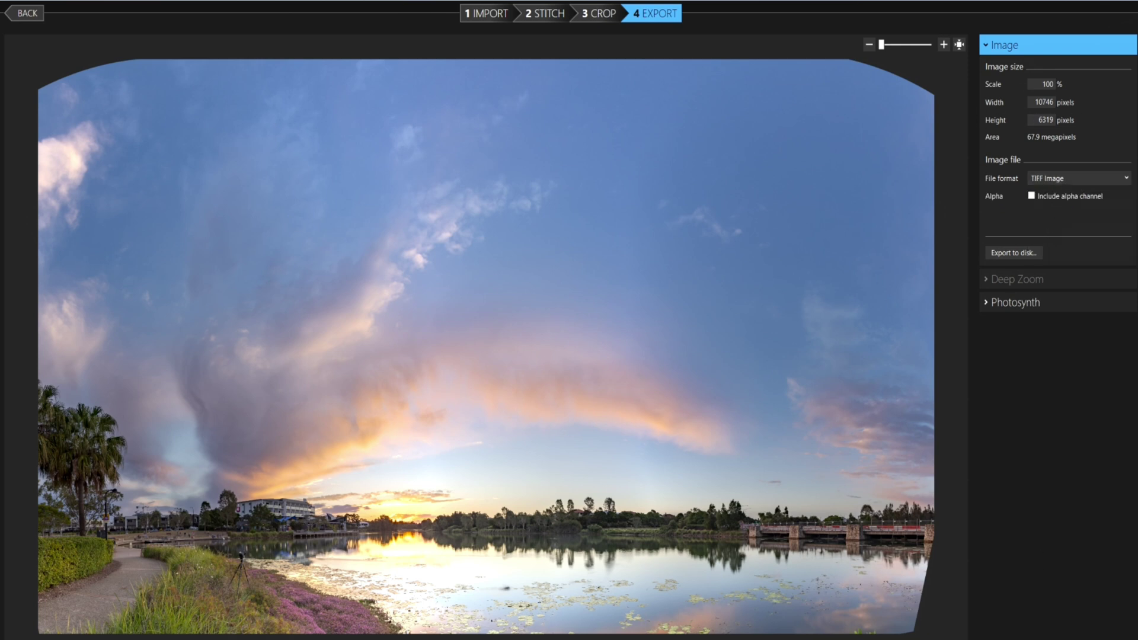
click(1014, 253)
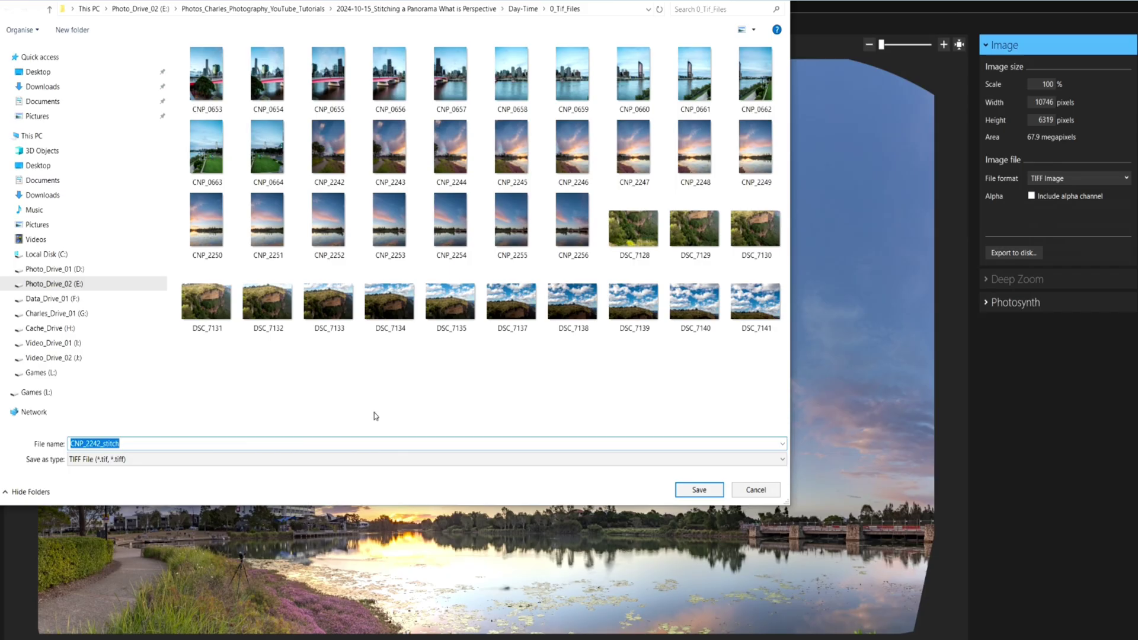
Save the lake panorama as CNP_2242_stitch in 0_Tif_Files
click(681, 490)
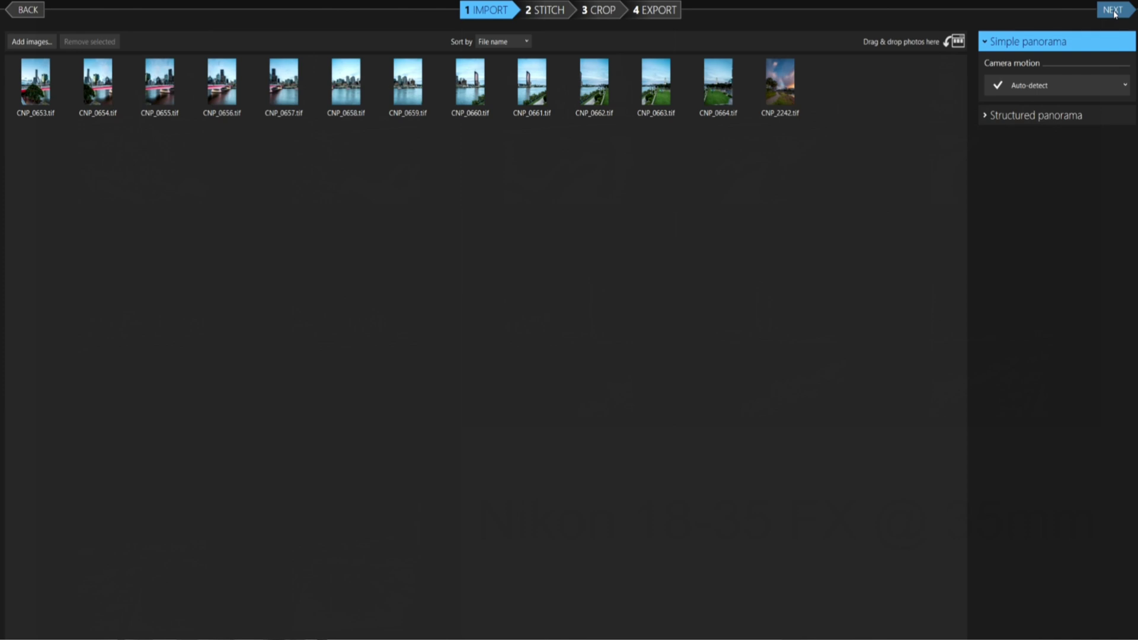
Stitch the city river photos and set the projection to Mercator after briefly trying Cylindrical
click(1114, 11)
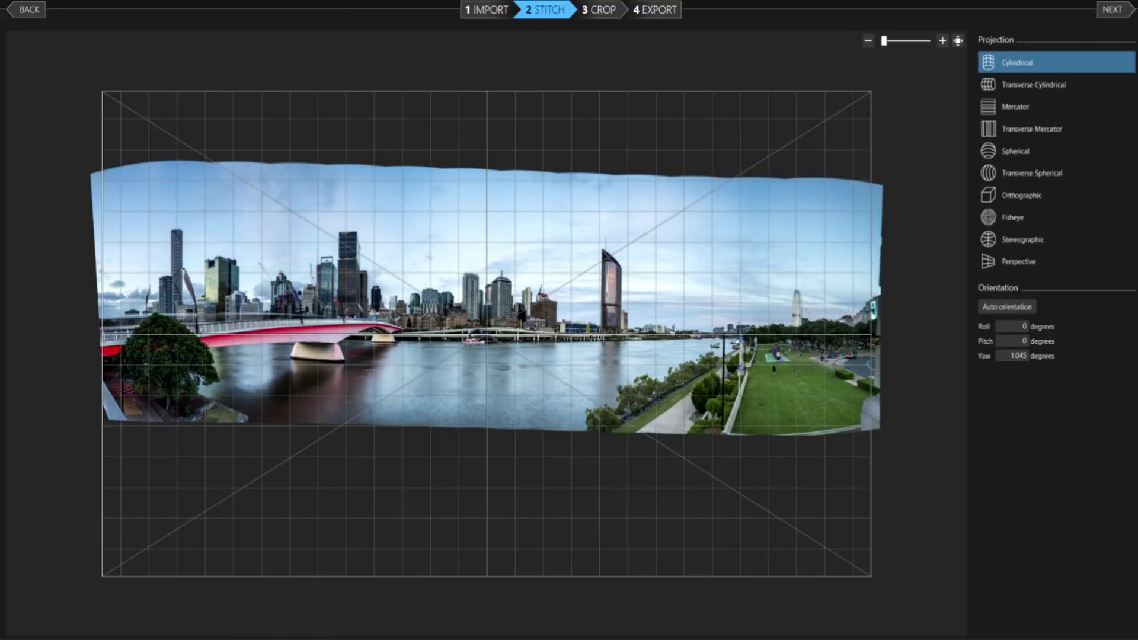
click(1014, 108)
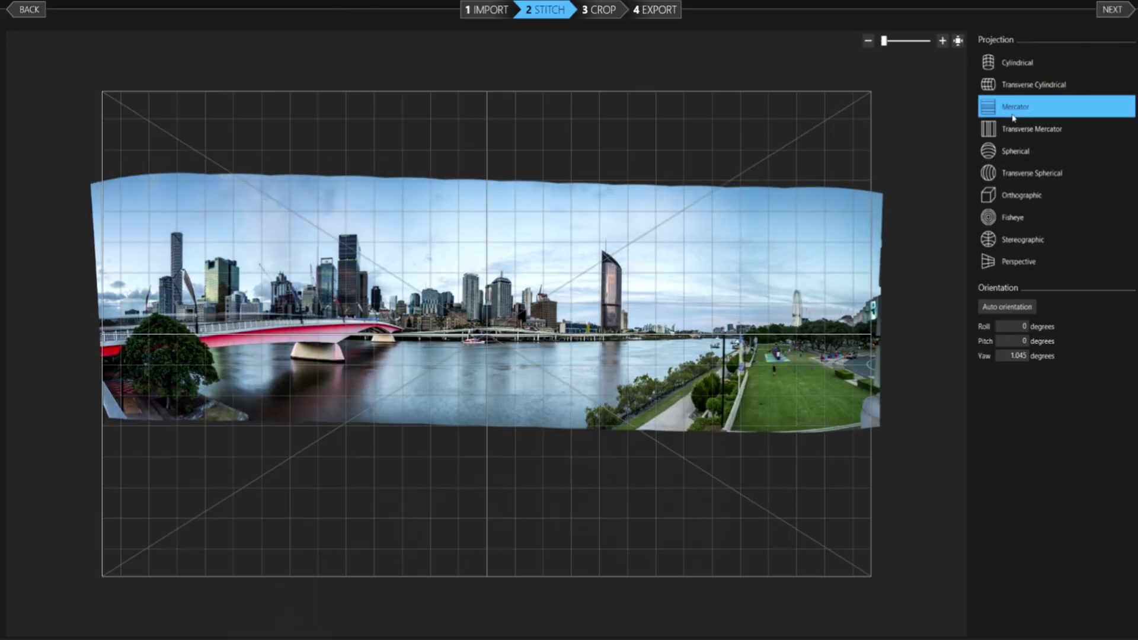
click(1026, 69)
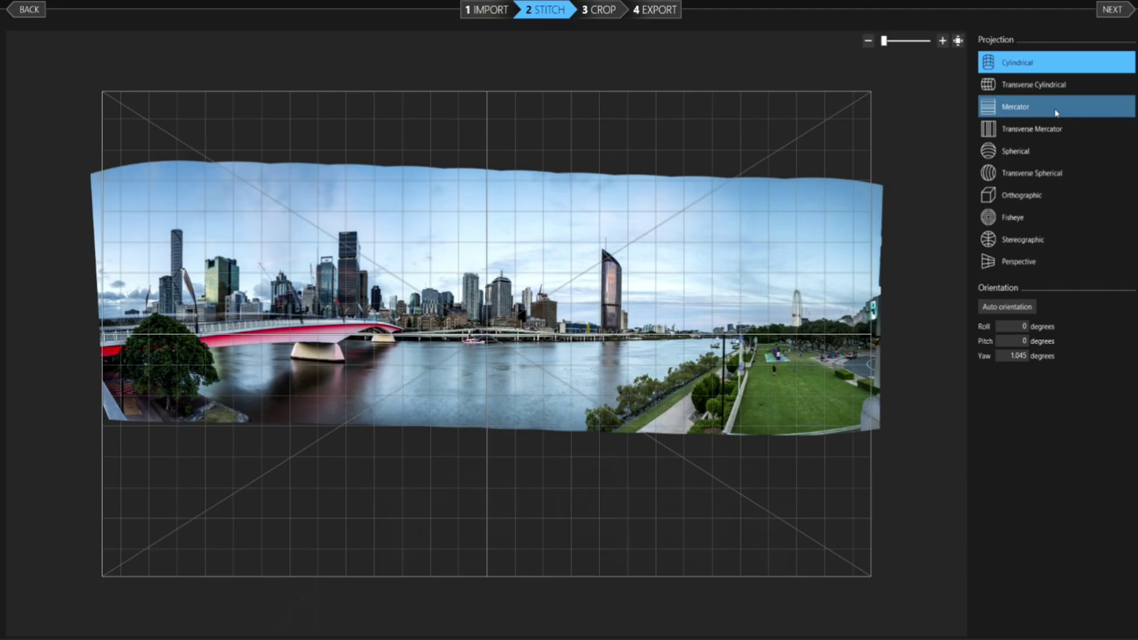
click(1056, 111)
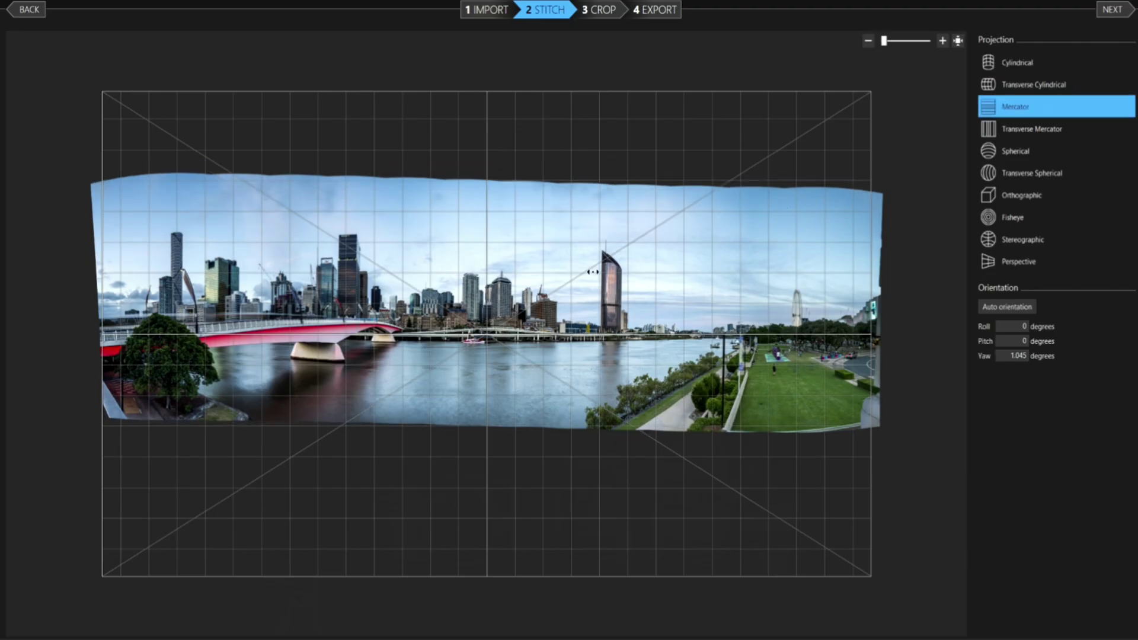
Nudge the city panorama's pitch to about 1 degree to level the horizon, then proceed to cropping
scroll(486, 333, up, 3)
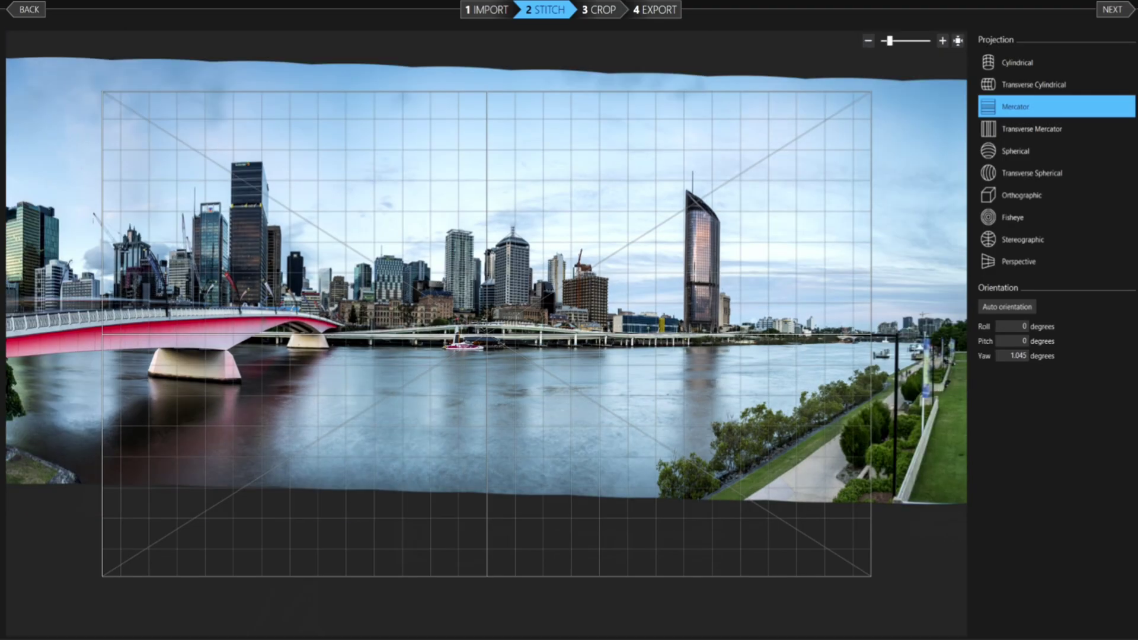
scroll(486, 297, up, 1)
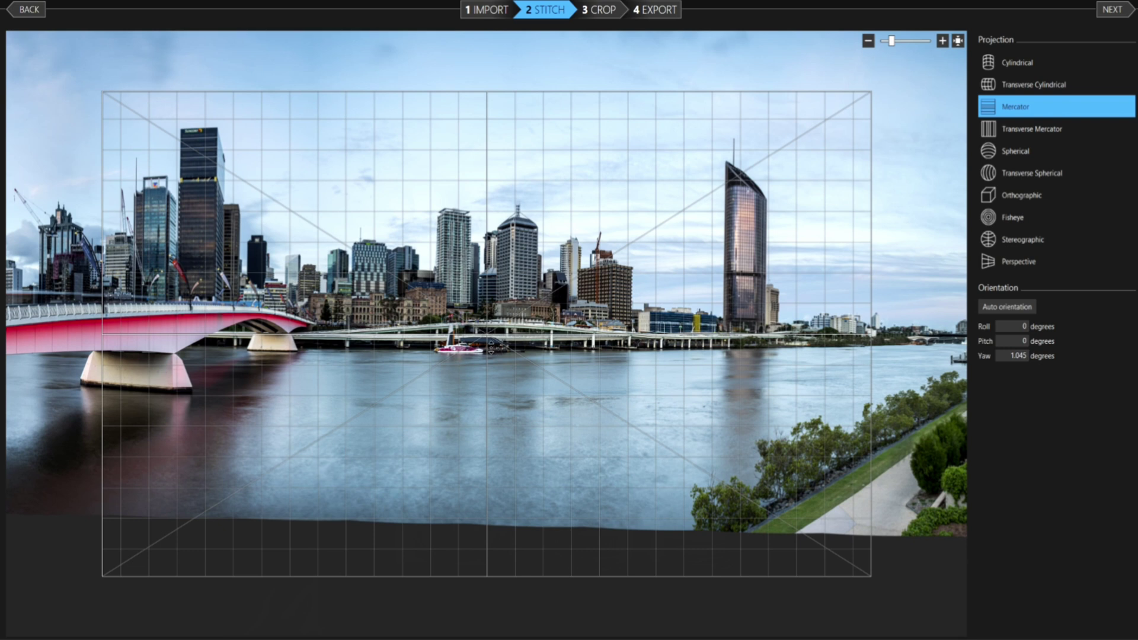
drag(491, 345, 490, 358)
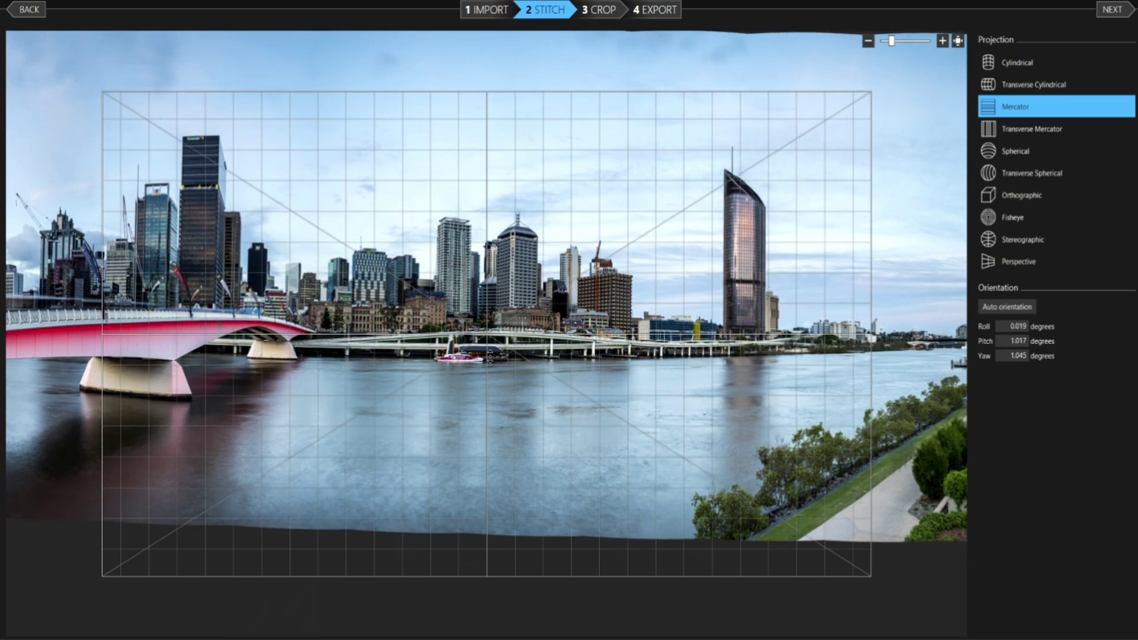
scroll(490, 357, down, 2)
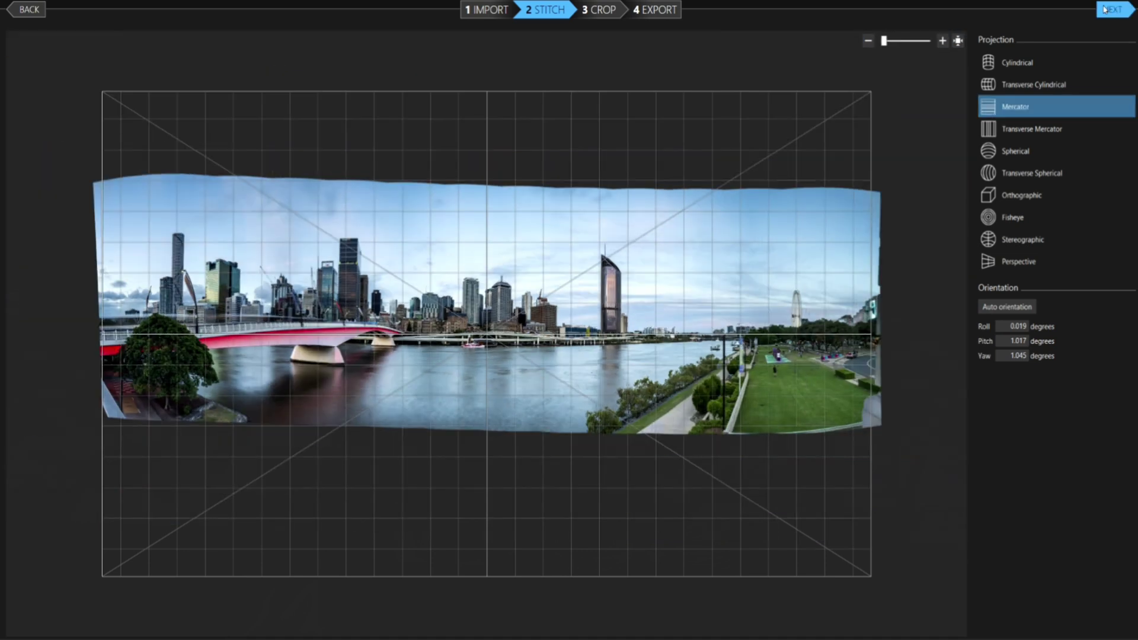
click(1113, 9)
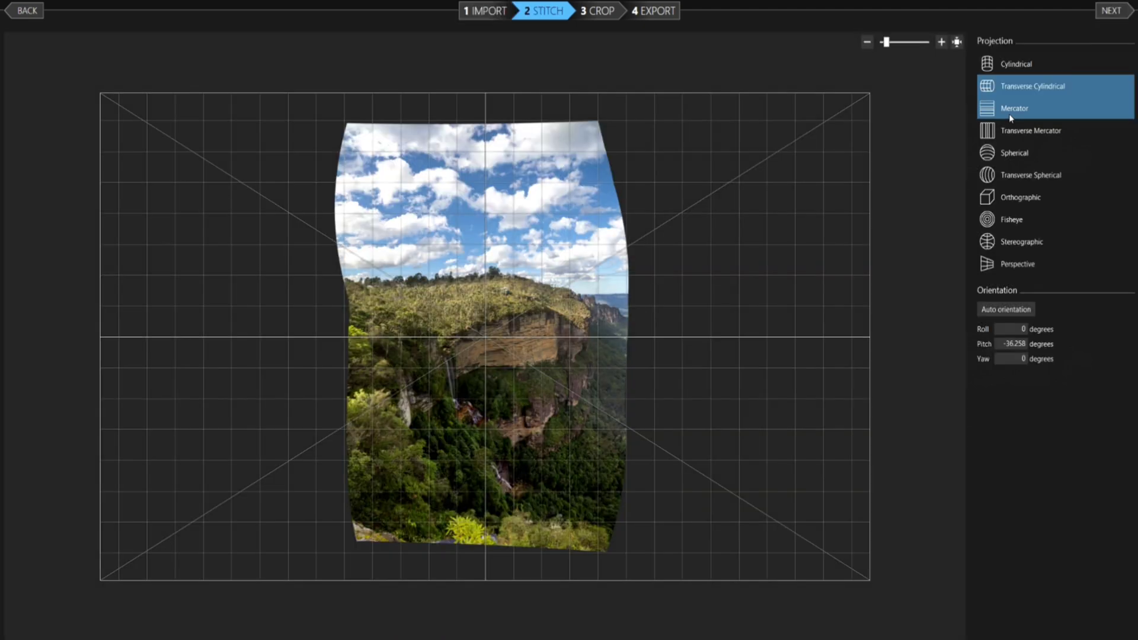
Compare Mercator, Cylindrical, Transverse Mercator and Orthographic projections on the cliff panorama
click(1012, 117)
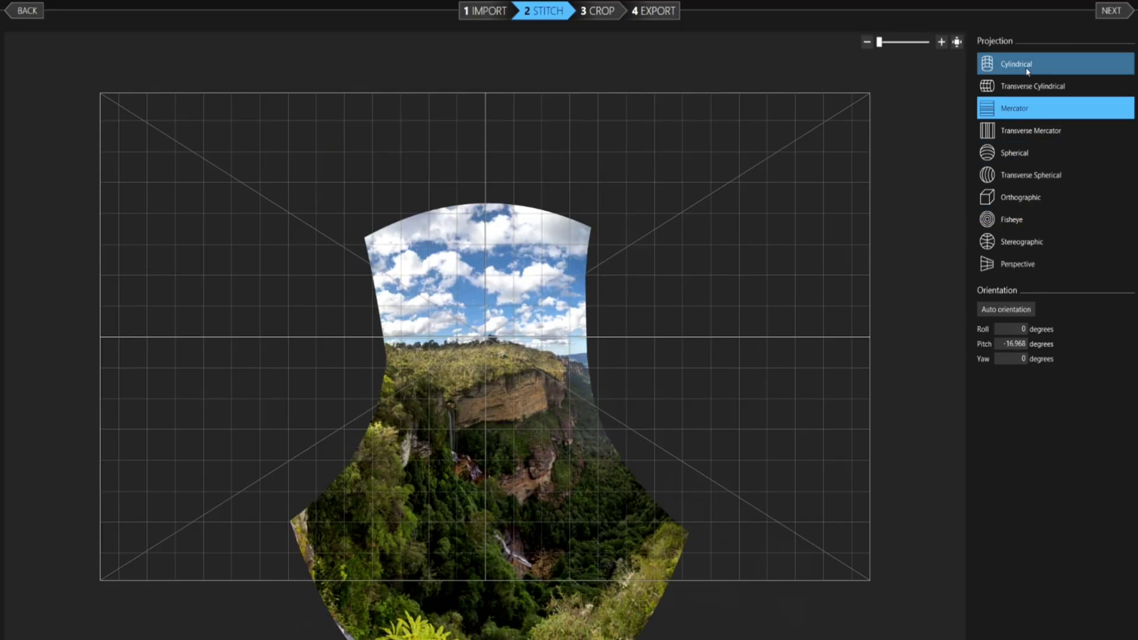
click(1028, 72)
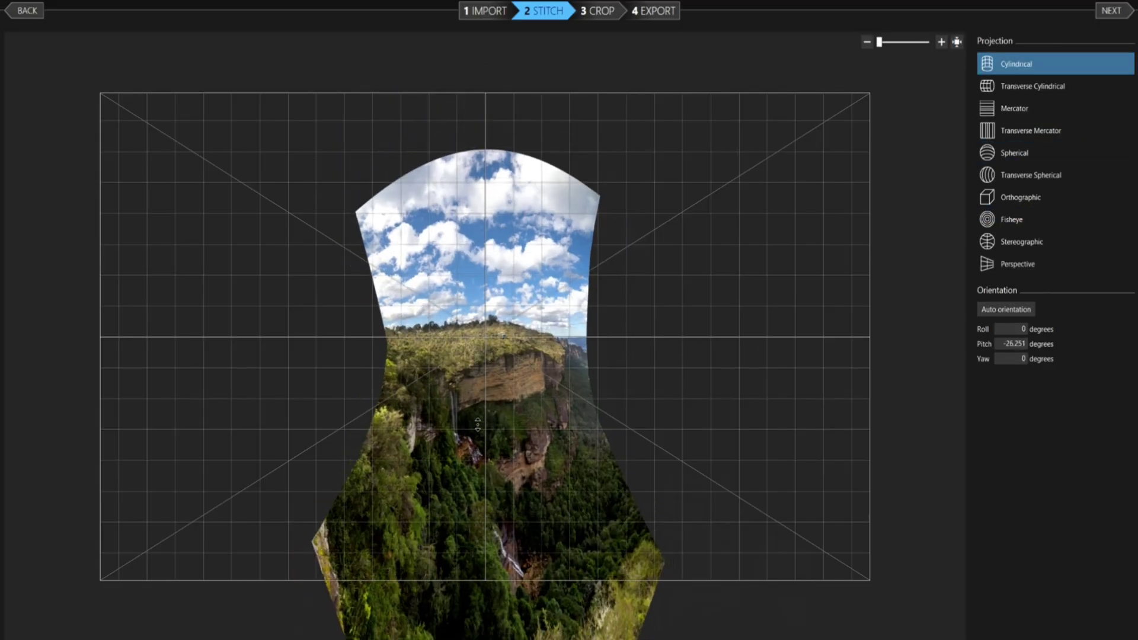
click(1002, 134)
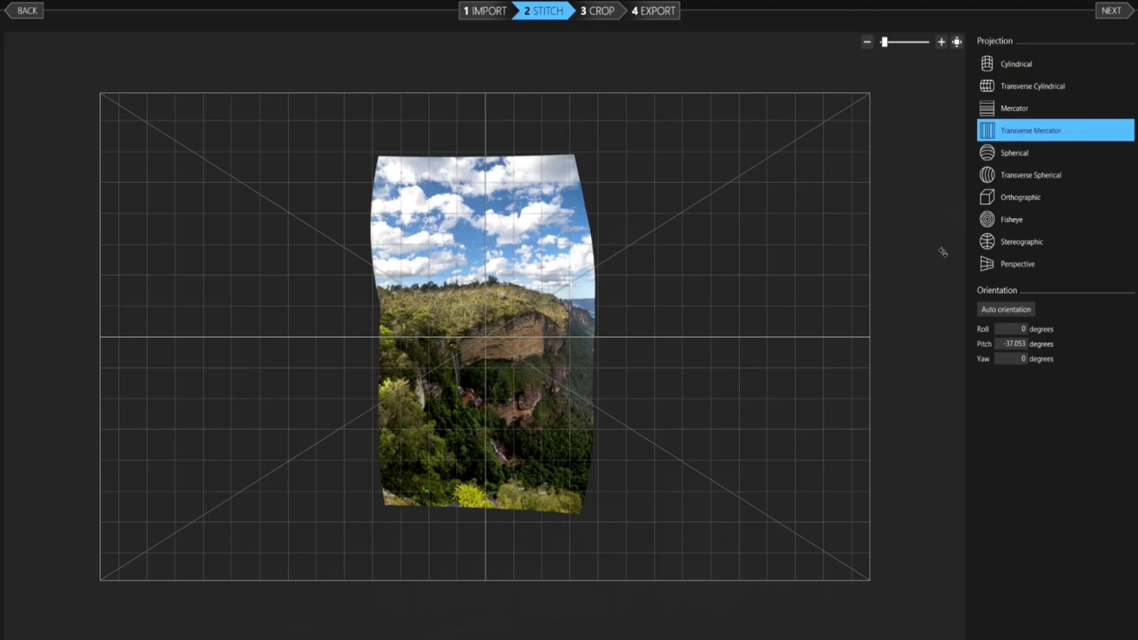
click(1021, 201)
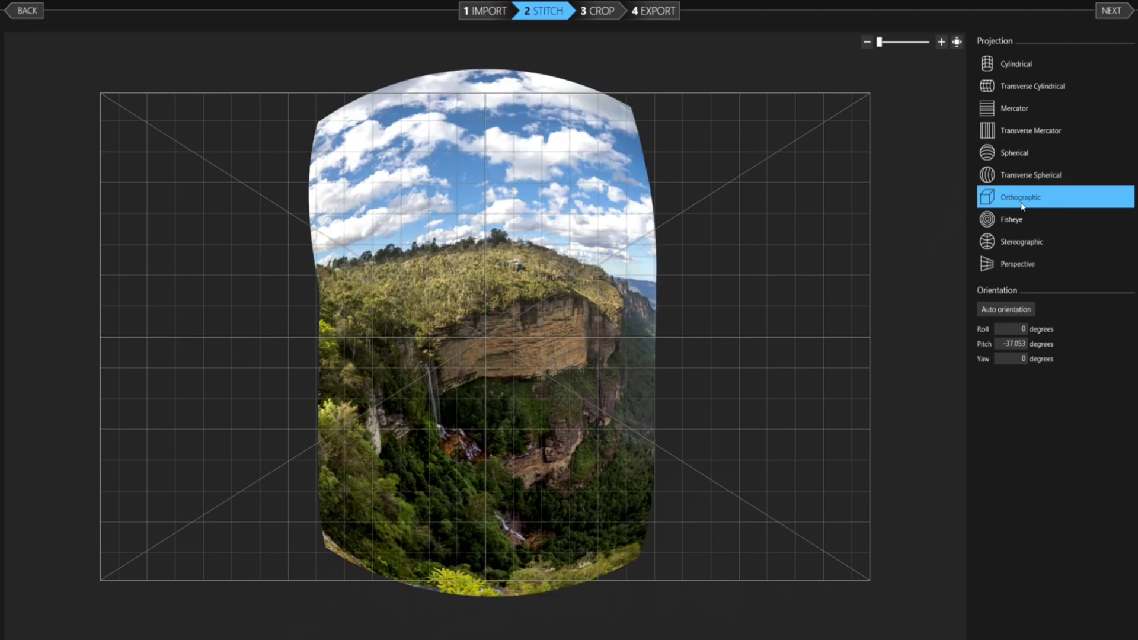
Set the cliff panorama to Transverse Spherical at about -30 degrees pitch and proceed to cropping
drag(931, 228, 894, 236)
click(1014, 178)
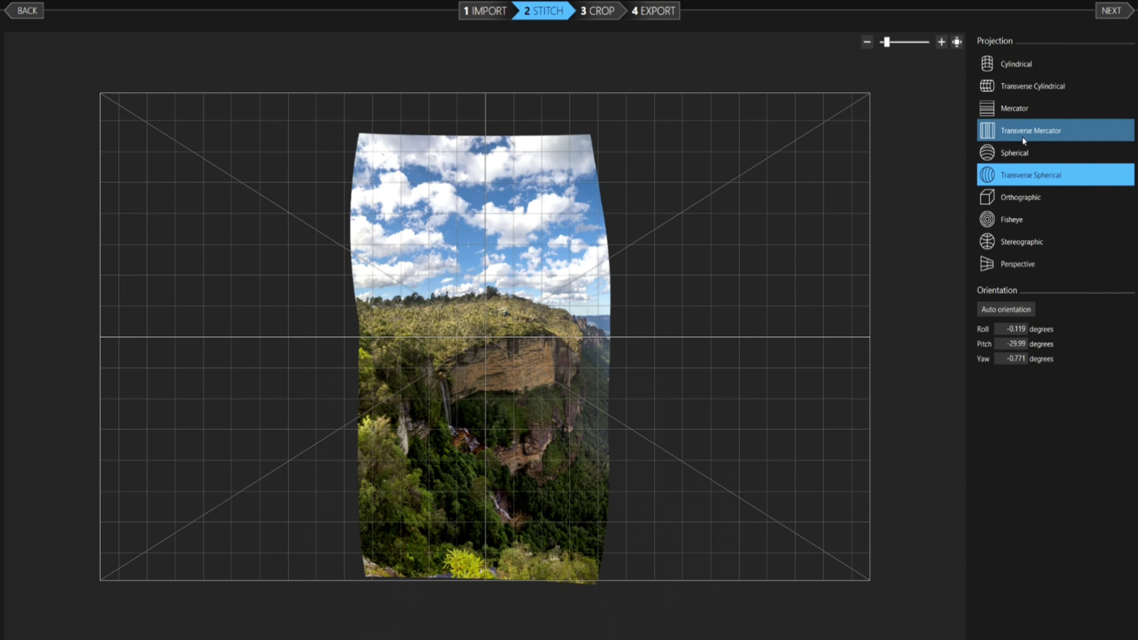
drag(549, 441, 555, 450)
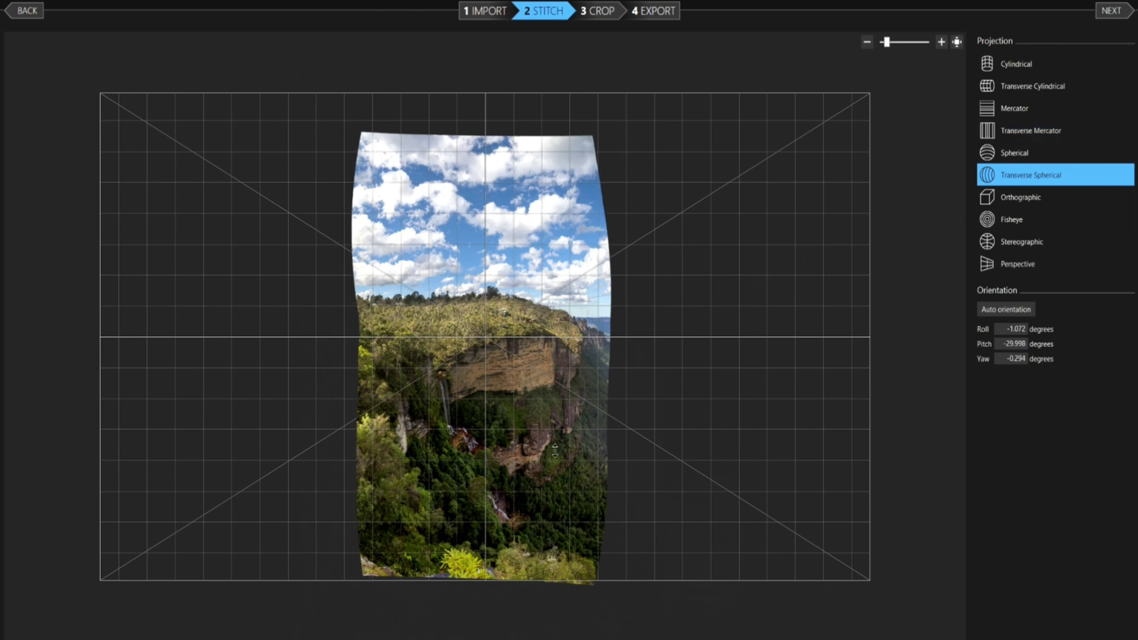
click(1104, 17)
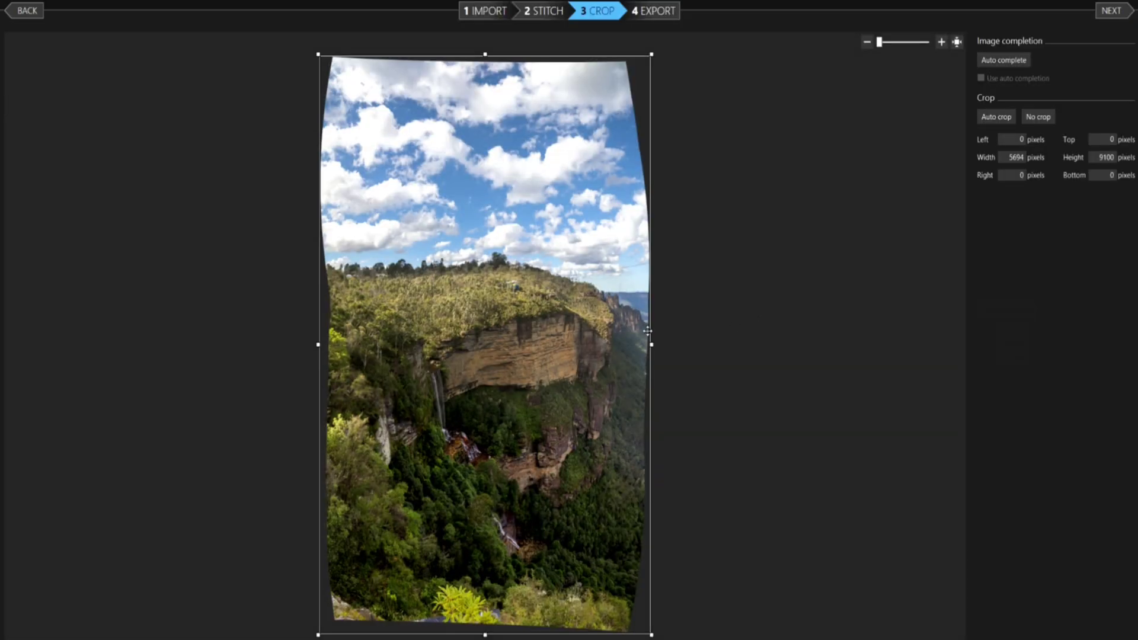
Trim the ragged right and left edges, narrowing the cliff panorama to 5397 pixels
drag(654, 342, 645, 344)
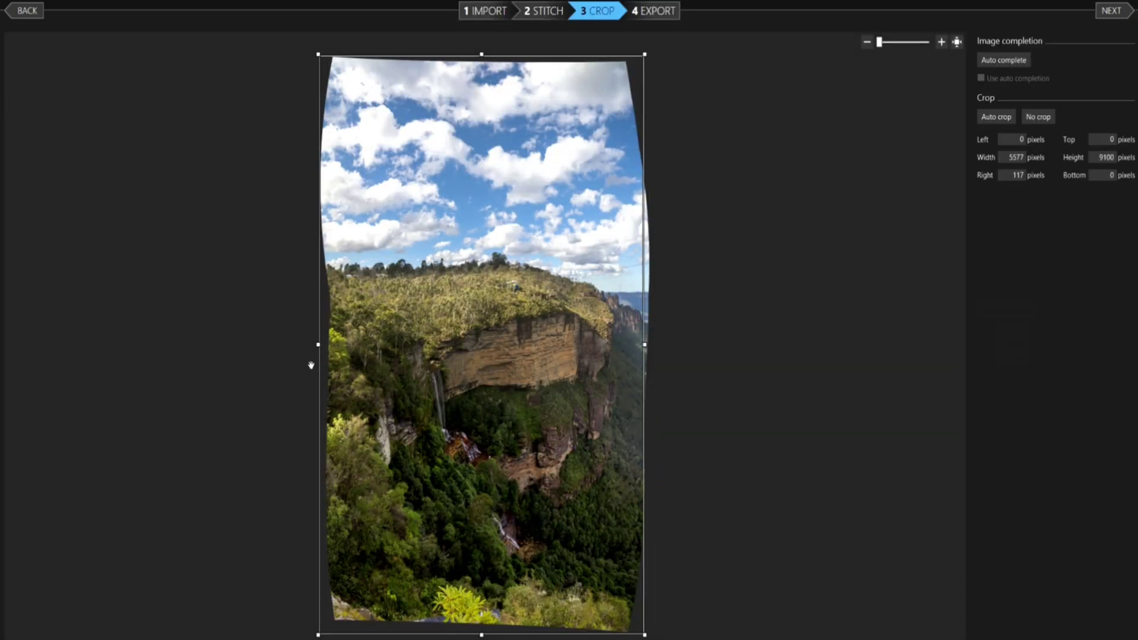
drag(319, 345, 330, 344)
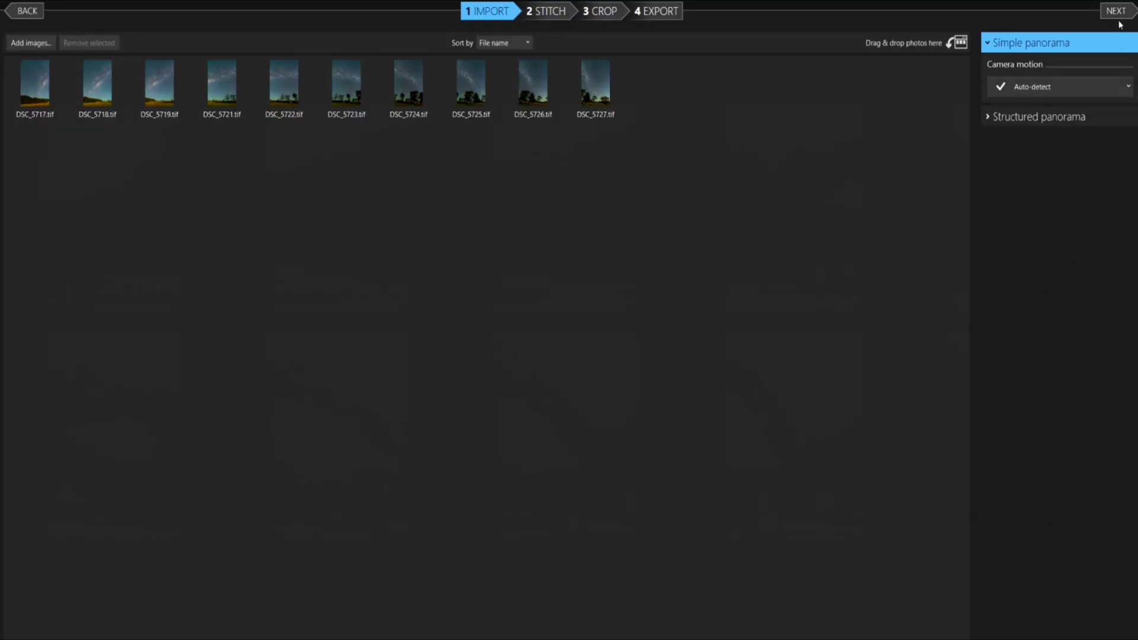
Align and stitch the ten Milky Way frames into a Spherical arch panorama
click(1117, 13)
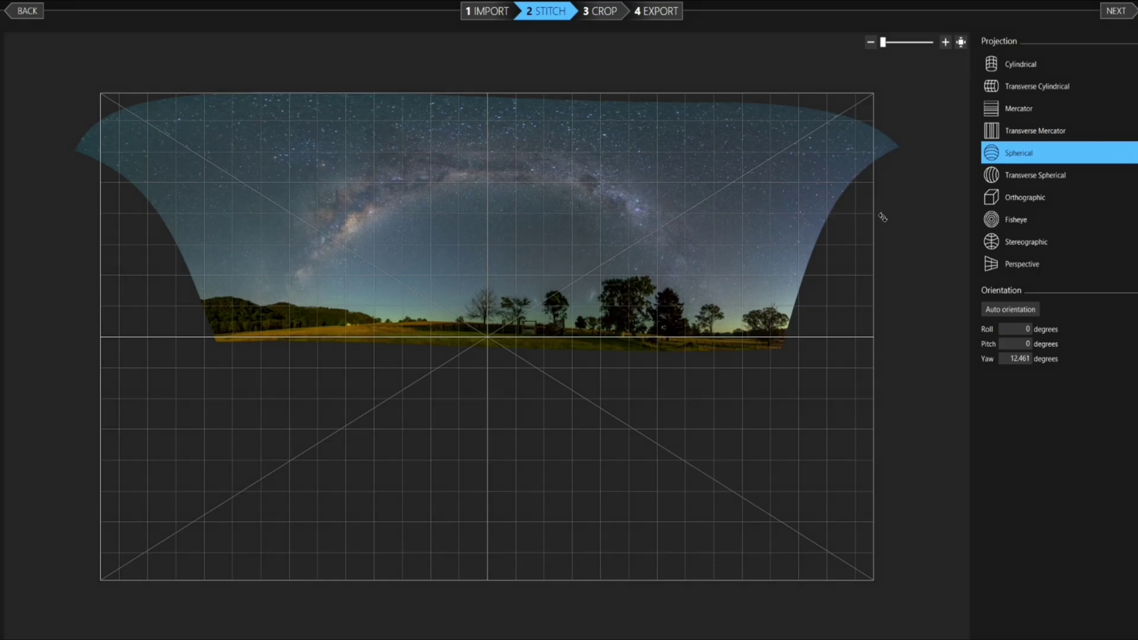
Try Cylindrical, then settle the Milky Way arch panorama on Mercator (yaw 12.461°) and continue to Crop
click(1017, 72)
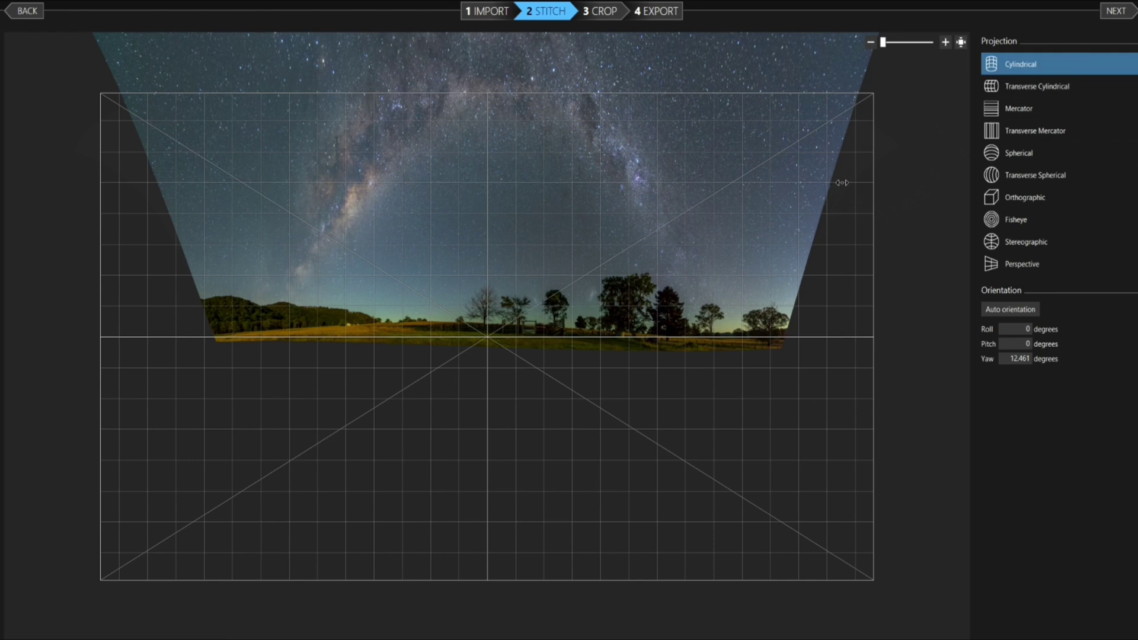
click(1025, 116)
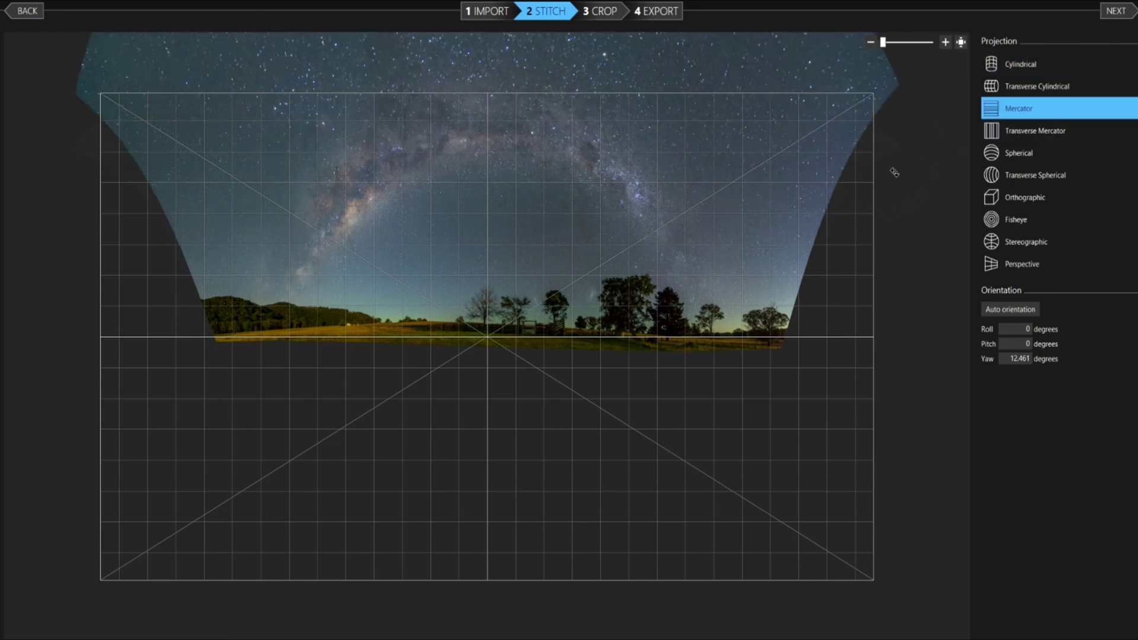
scroll(267, 130, up, 2)
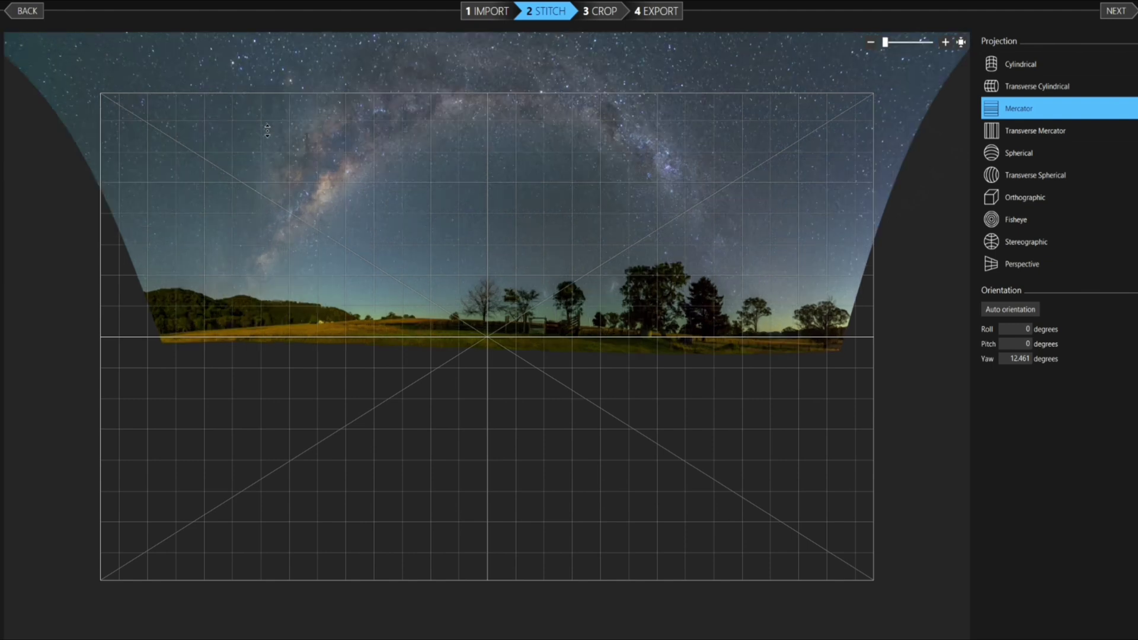
scroll(268, 130, down, 2)
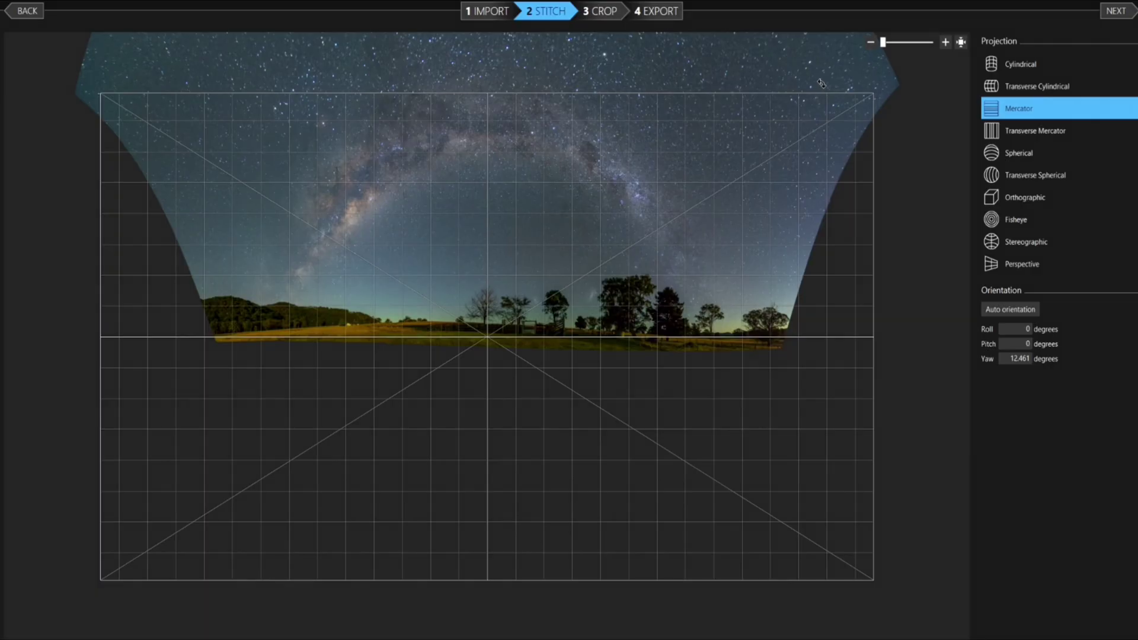
click(1116, 10)
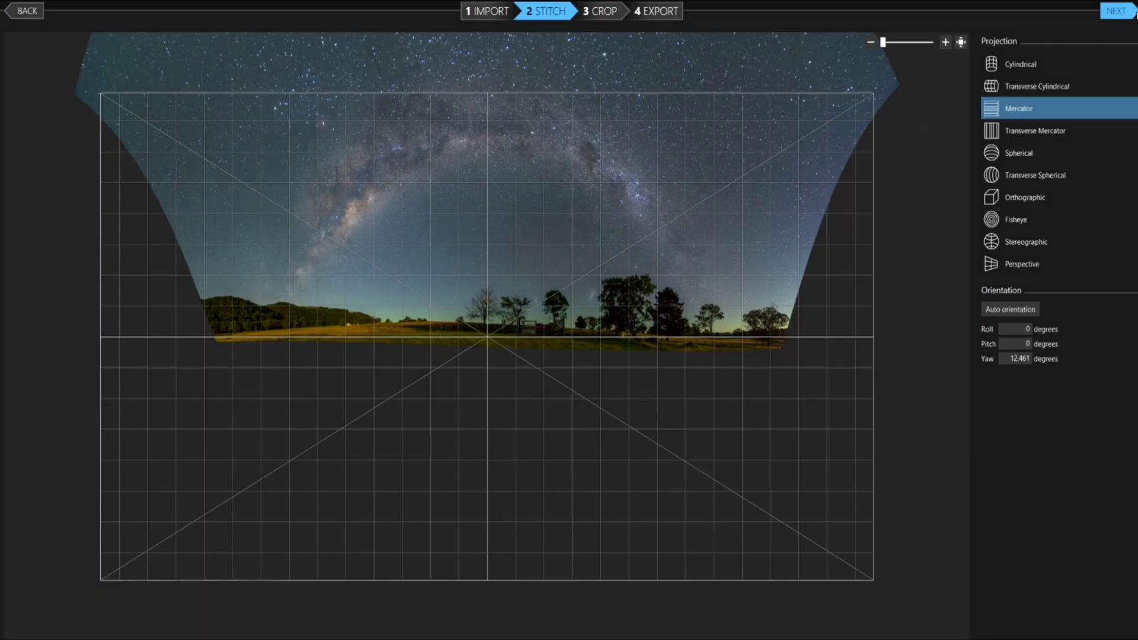
Lower the crop's top edge past the empty sky and pull the left and right edges inward
drag(475, 69, 475, 261)
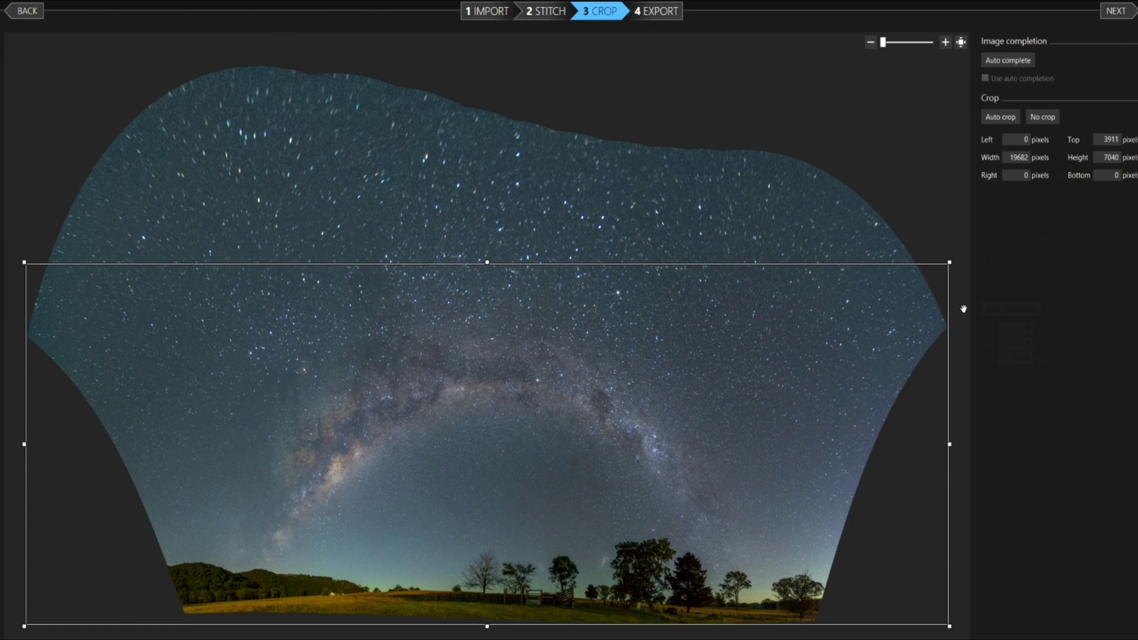
drag(965, 386, 806, 385)
drag(25, 444, 183, 445)
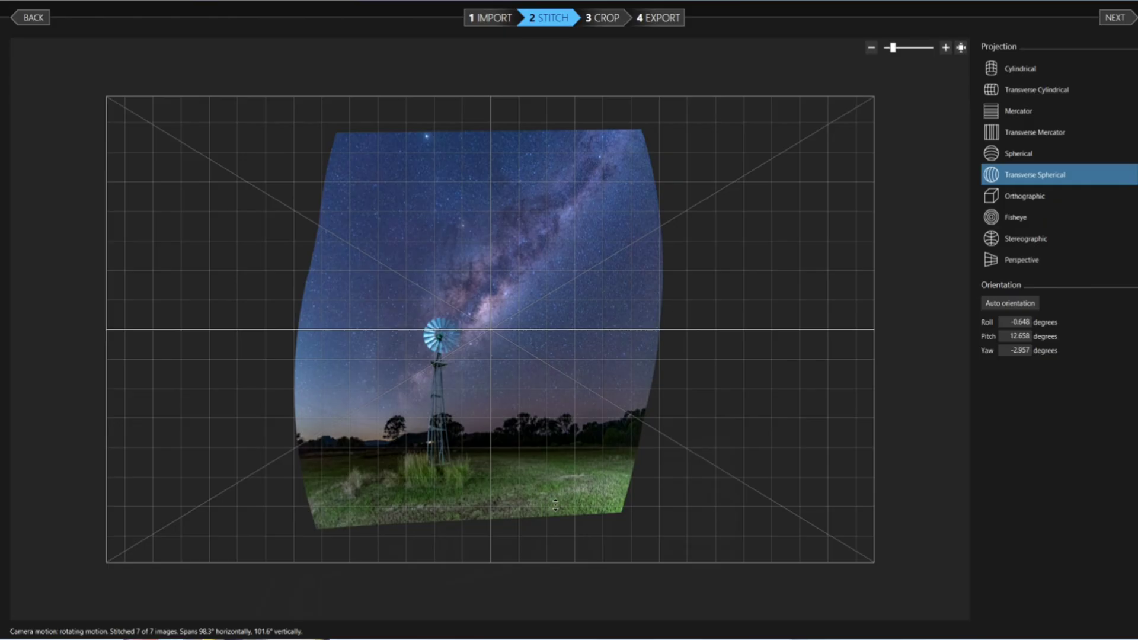
Switch to Mercator and re-aim the windmill panorama to -13.045° pitch, -2.83° yaw, level roll
key(Up)
key(Up)
key(Up)
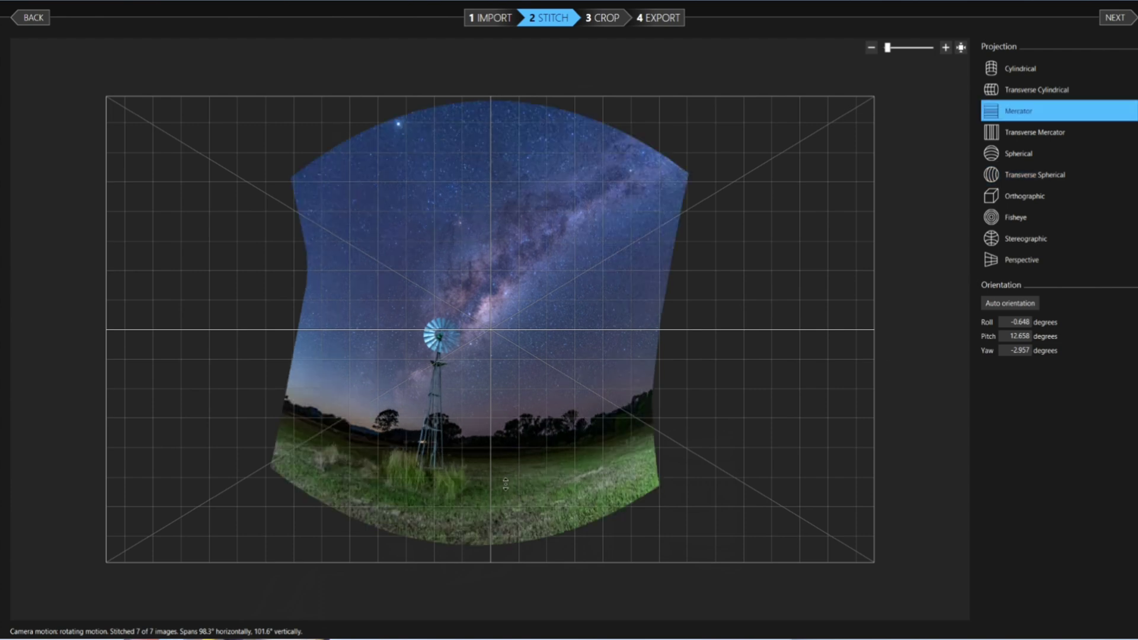
drag(483, 458, 480, 370)
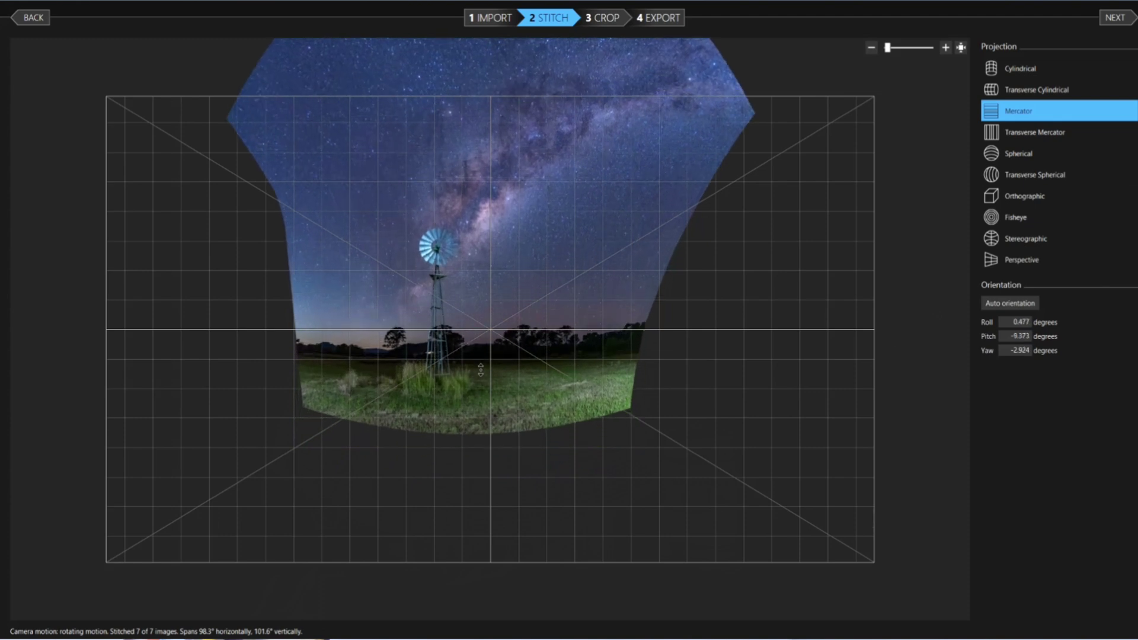
drag(899, 554, 898, 556)
drag(508, 491, 508, 477)
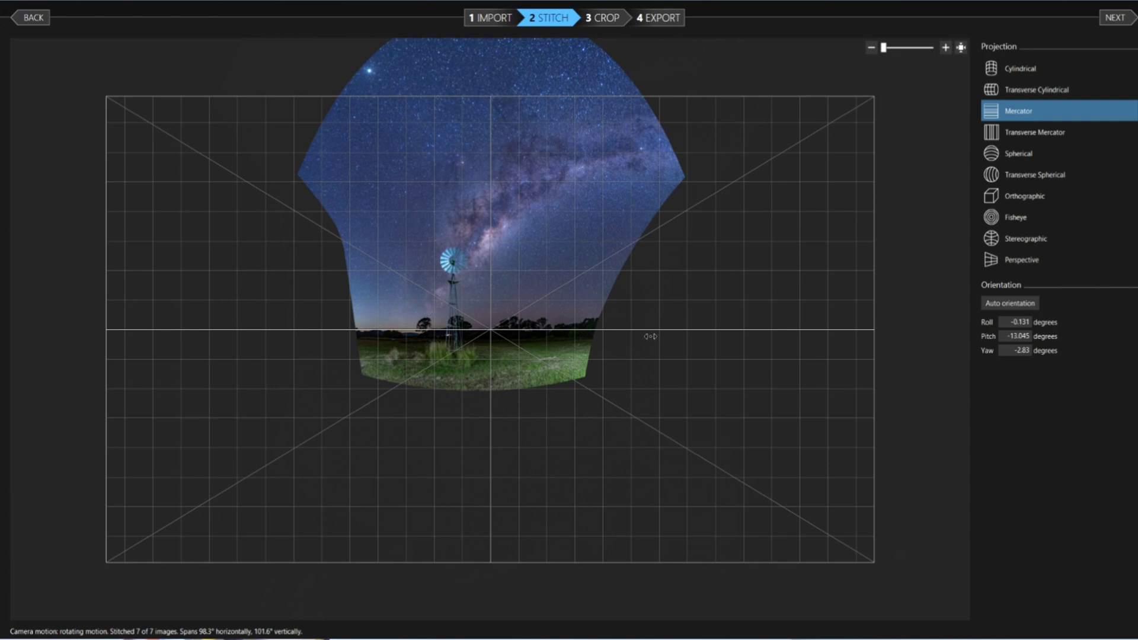
Preview the windmill panorama in Spherical, Orthographic and Fisheye projections
click(1019, 155)
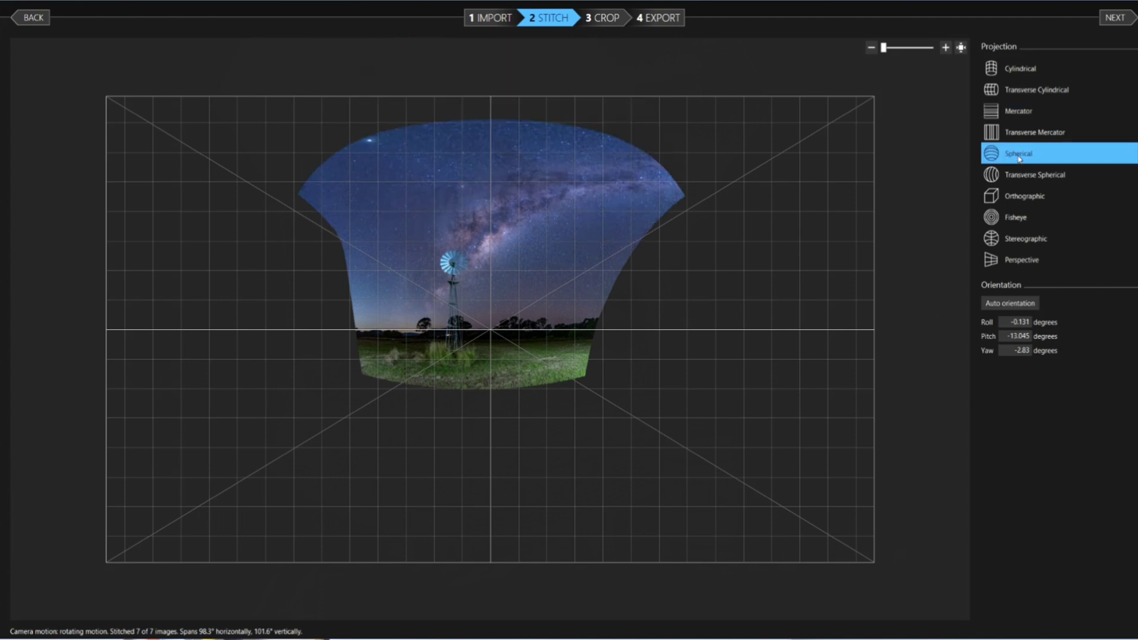
click(1017, 202)
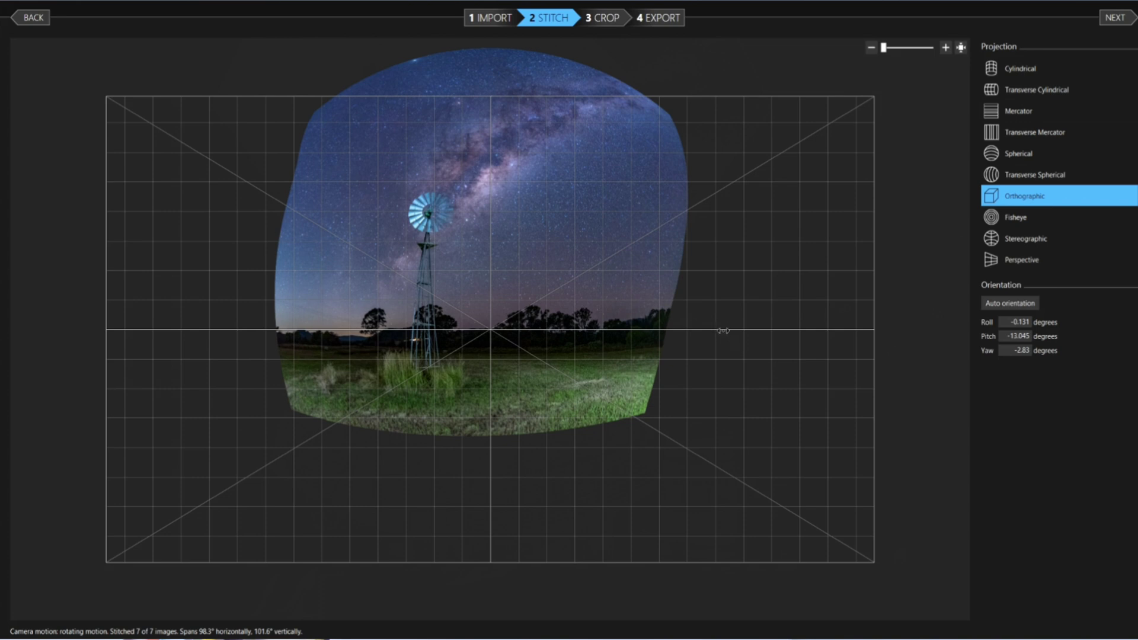
key(Down)
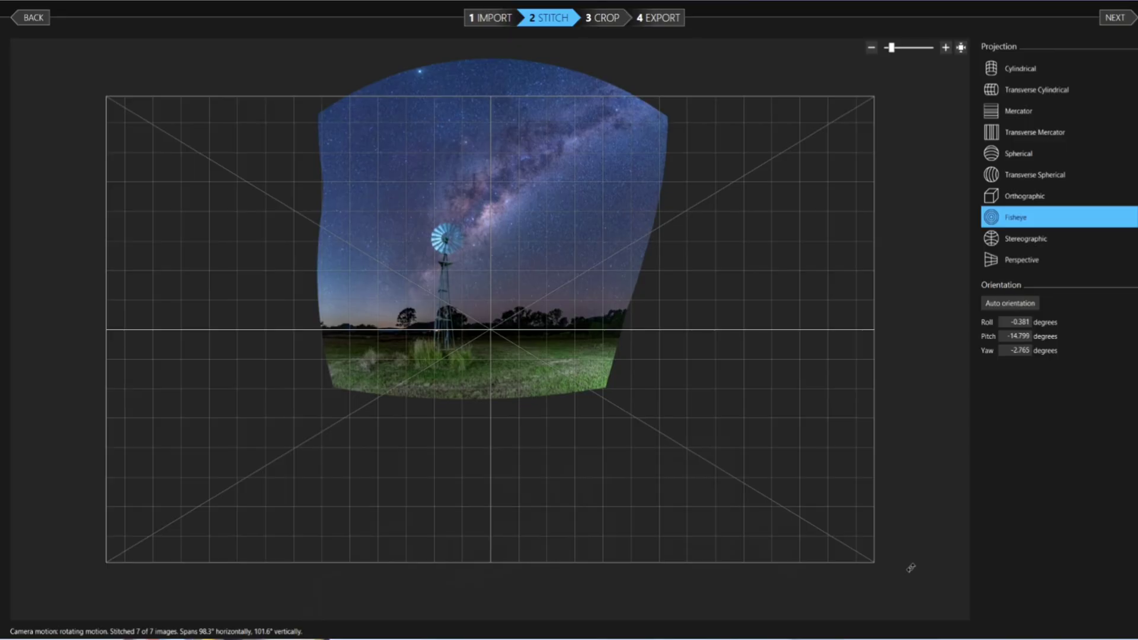
Lift and re-roll the panorama, settle on Stereographic projection, and continue to Crop
drag(516, 440, 540, 328)
drag(913, 579, 914, 591)
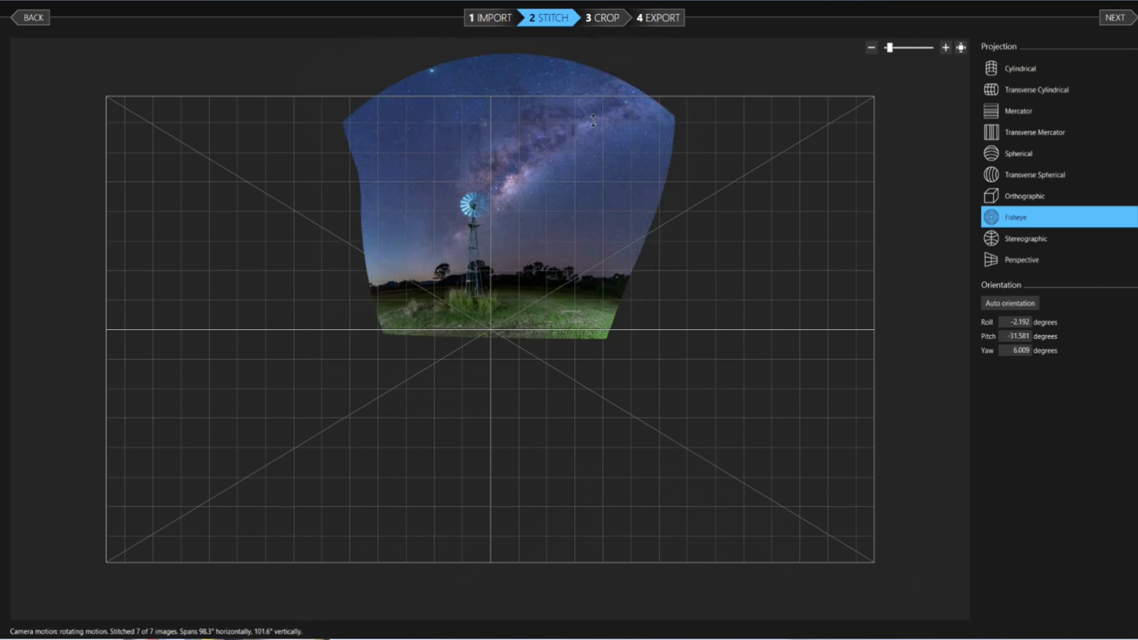
click(1027, 239)
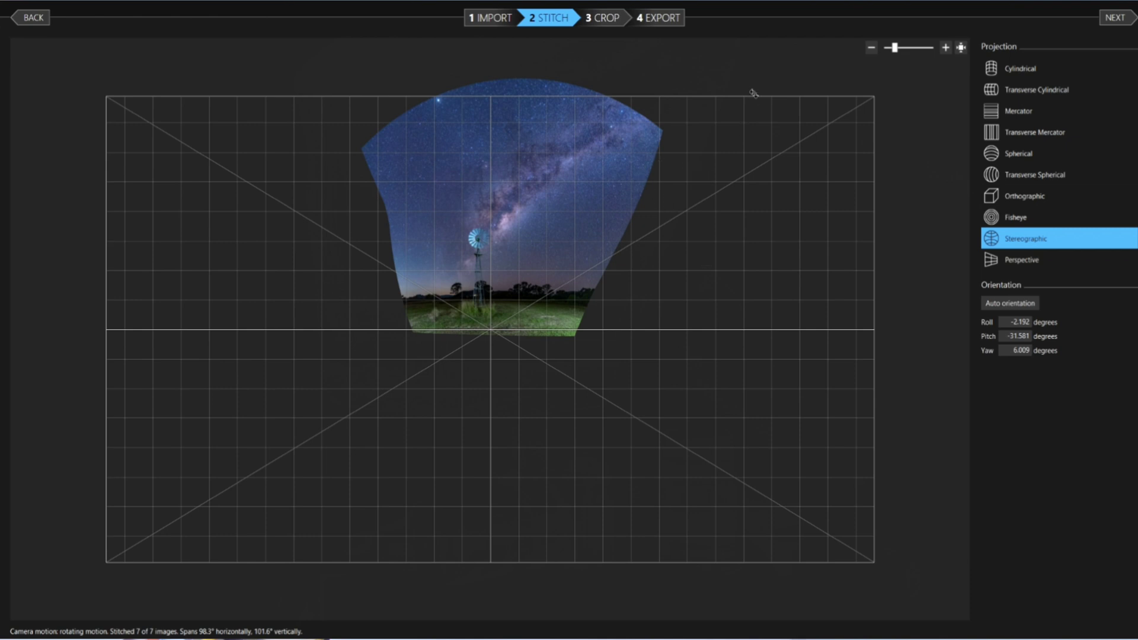
click(1115, 17)
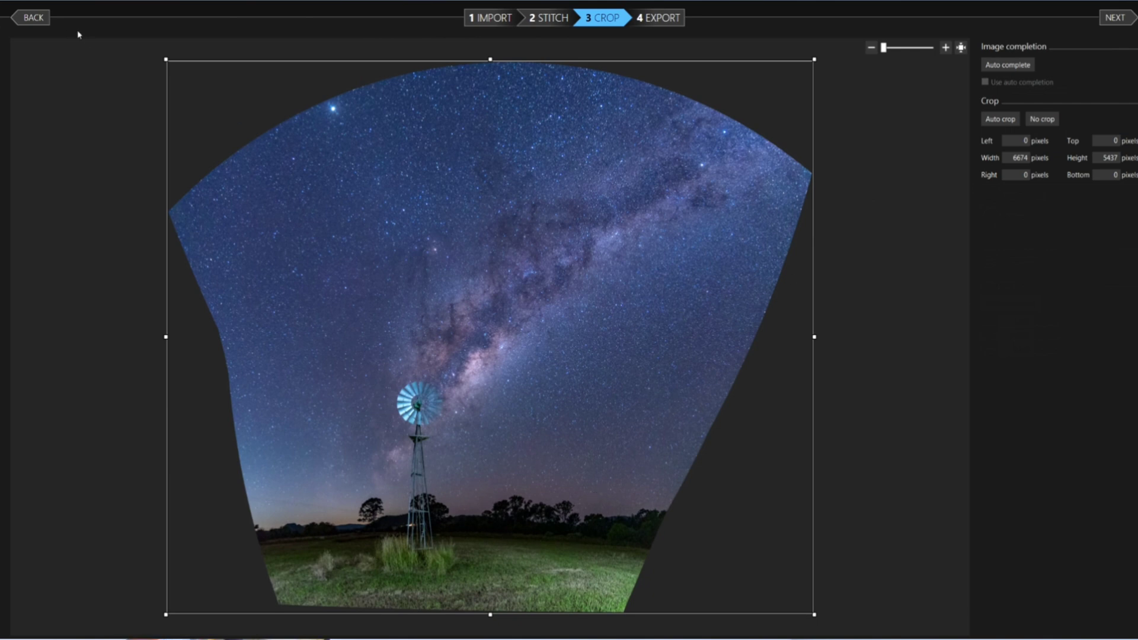
Re-aim the windmill panorama's pitch and roll back in Stitch, then trim its crop's left and right sides
click(32, 17)
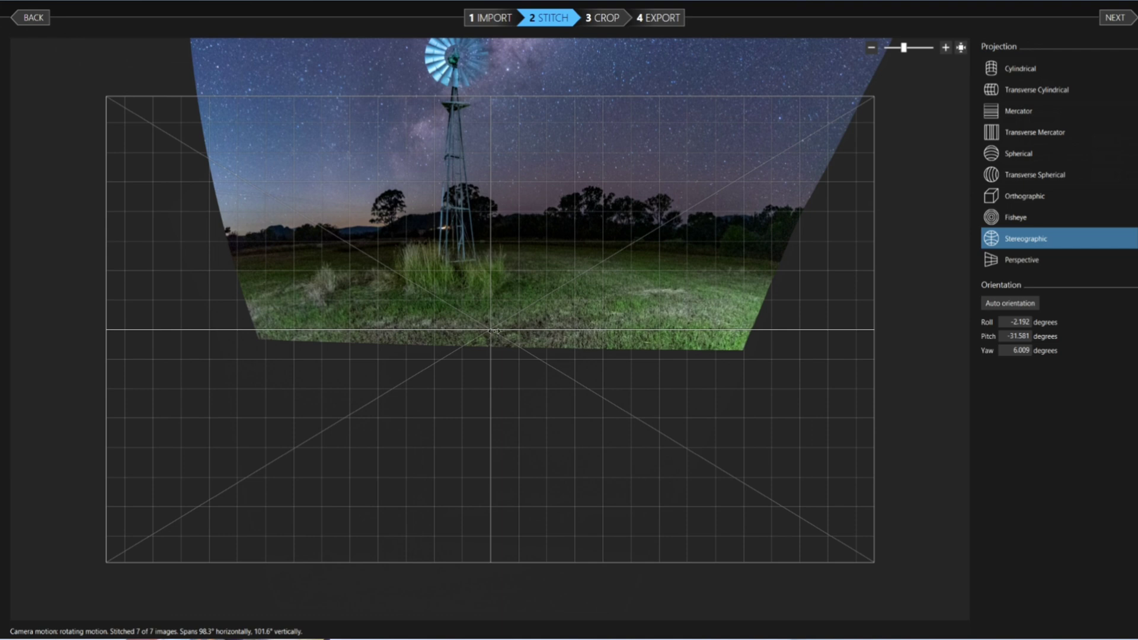
drag(491, 330, 497, 389)
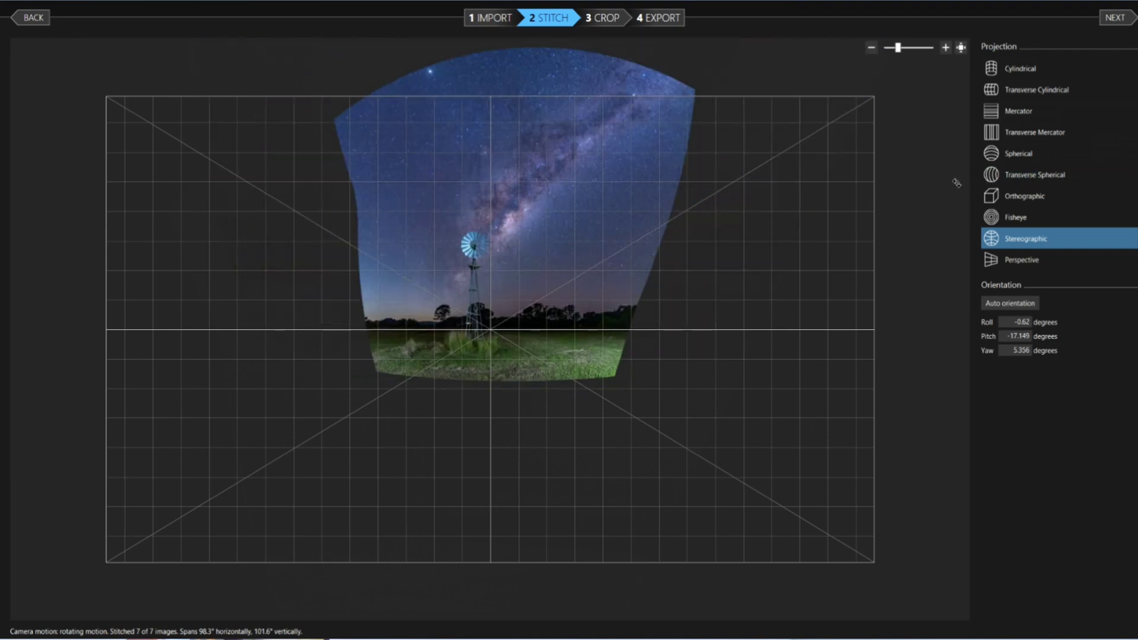
click(1114, 18)
drag(196, 365, 263, 360)
drag(796, 371, 665, 371)
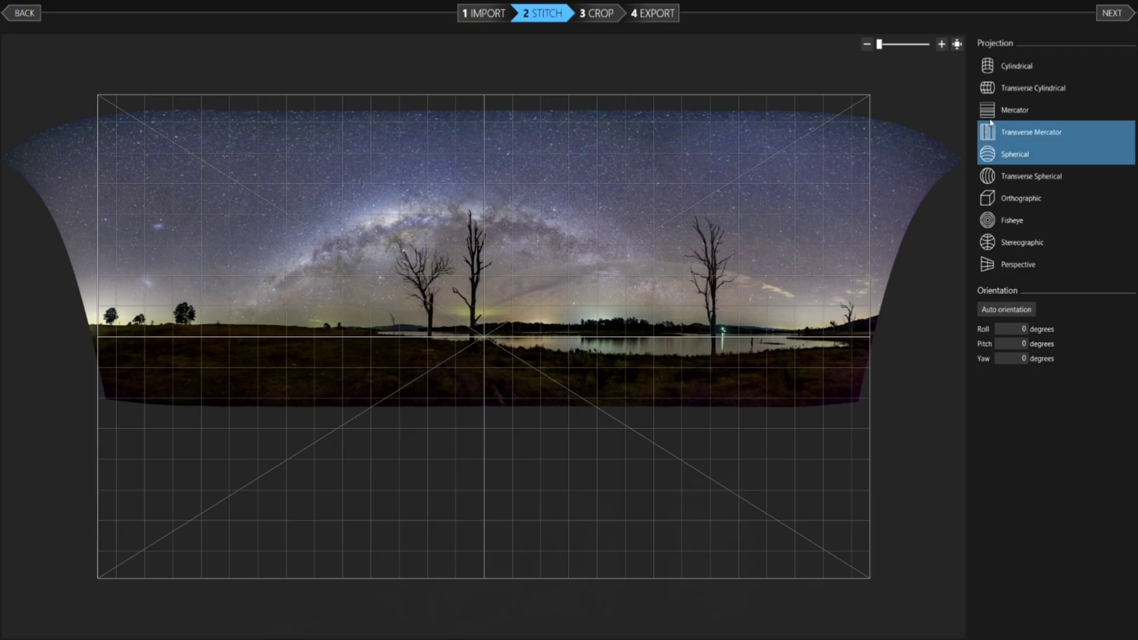
Show the lakeside panorama in Mercator projection and fit it to the view
click(1011, 110)
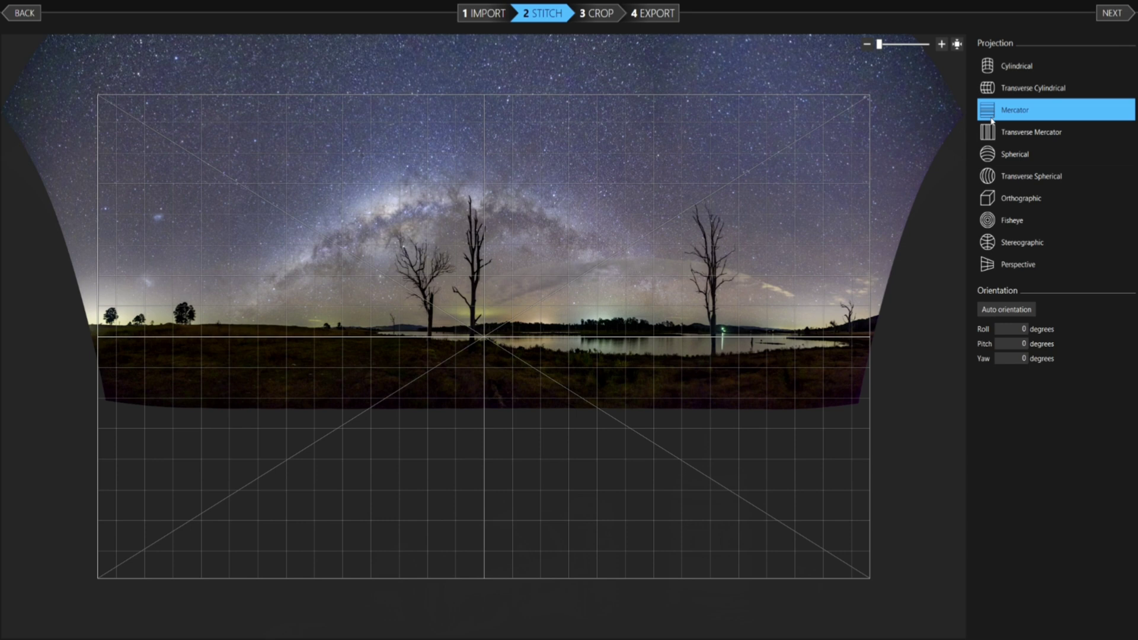
click(957, 44)
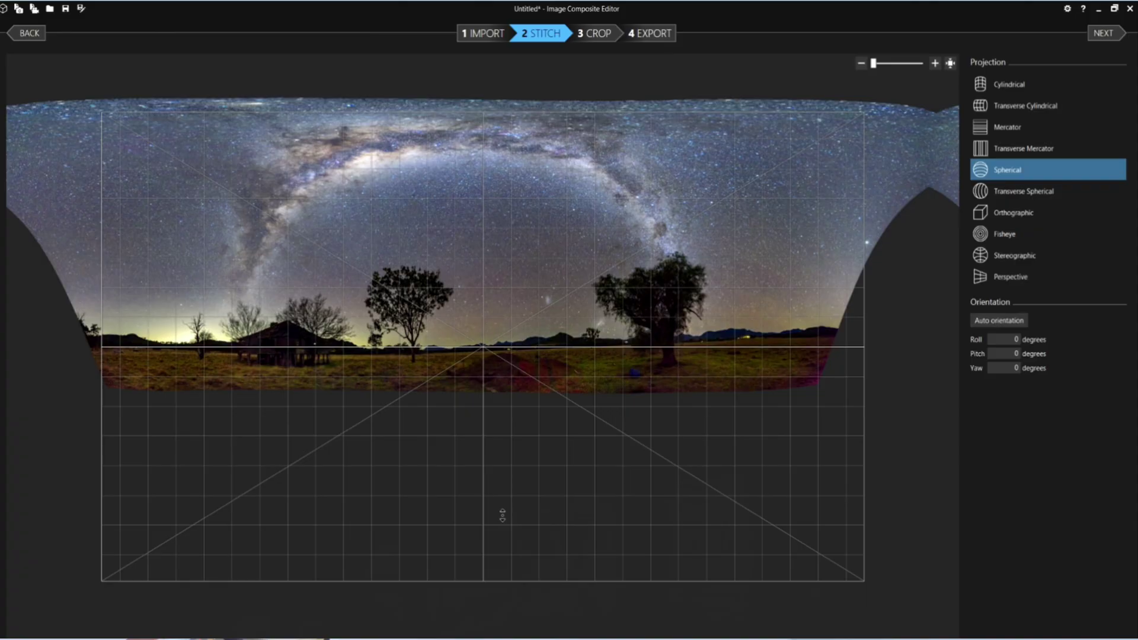
Preview the farmhouse panorama in Mercator, Cylindrical and Transverse Cylindrical before returning to Spherical
click(1004, 135)
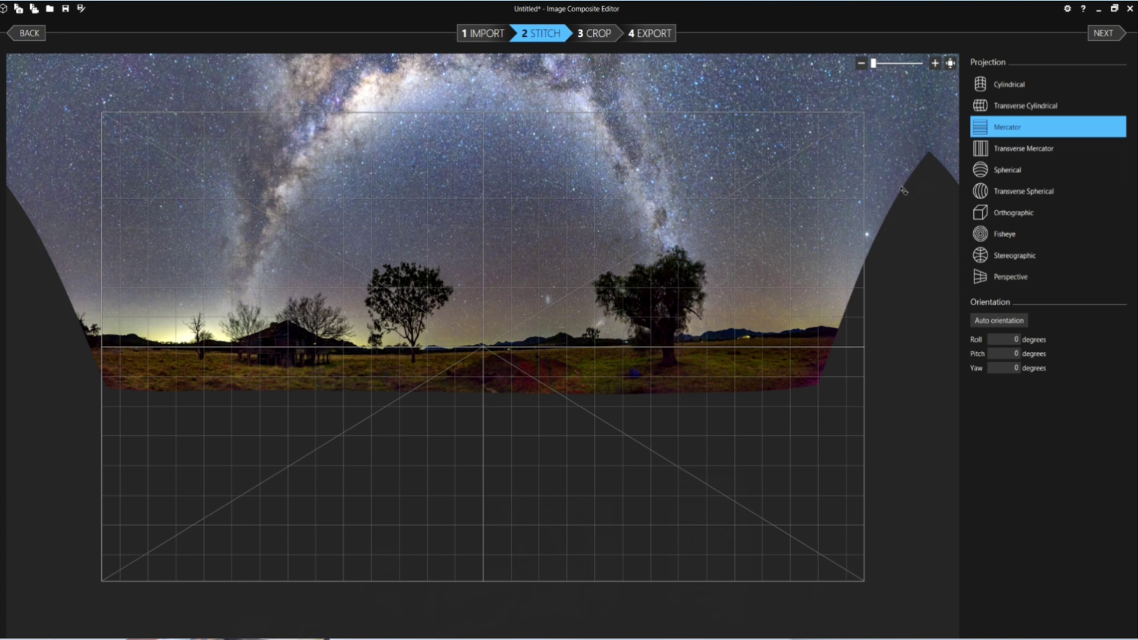
click(999, 88)
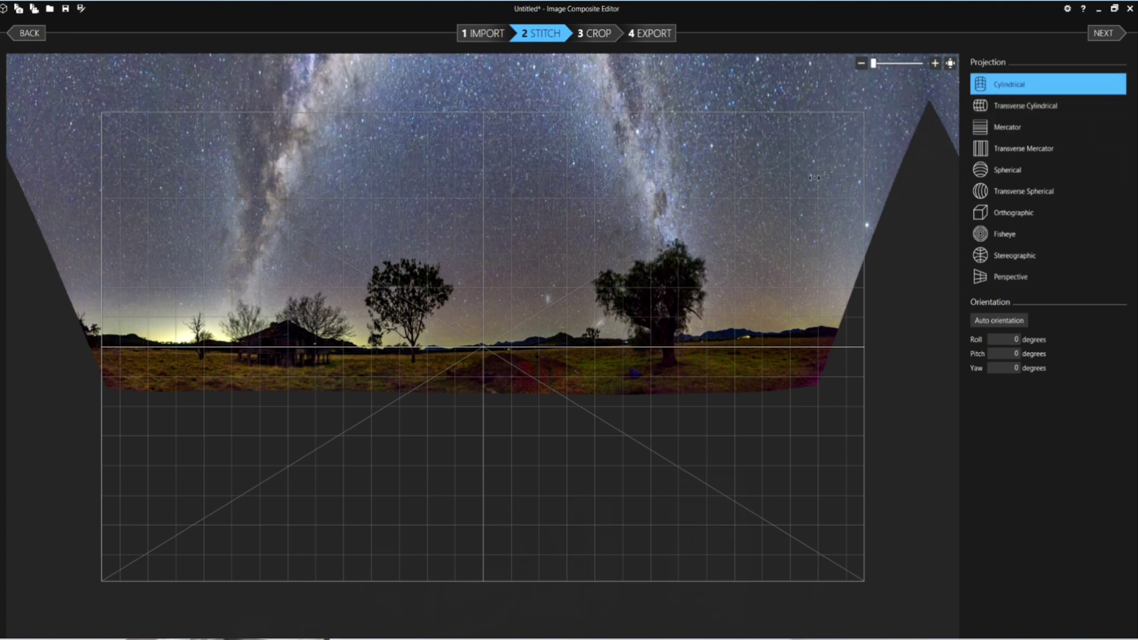
click(1003, 111)
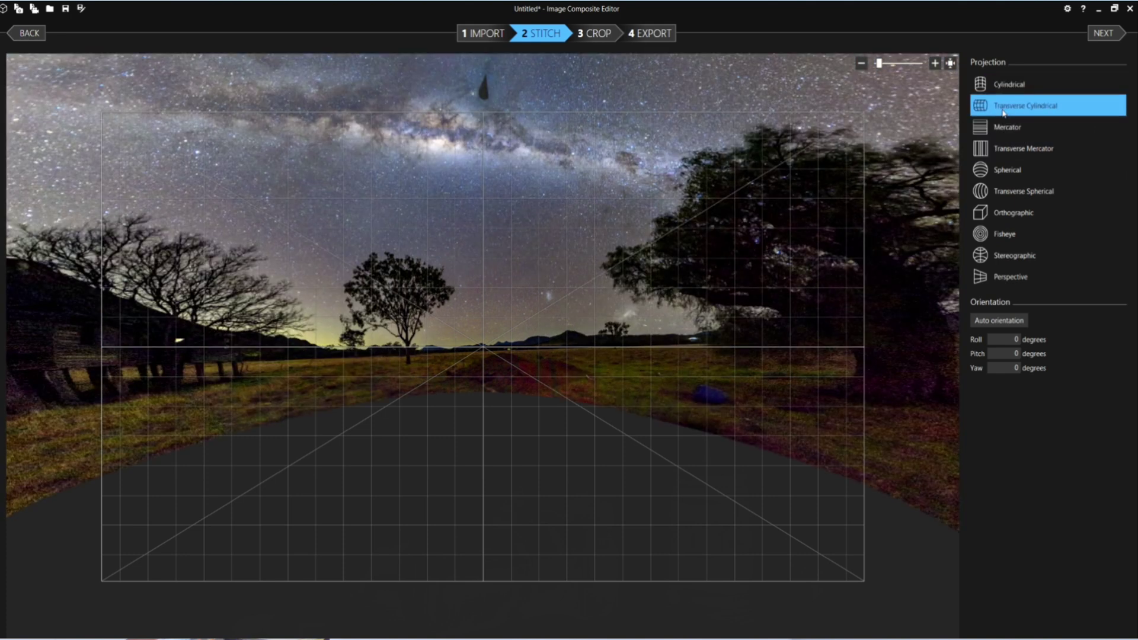
click(984, 169)
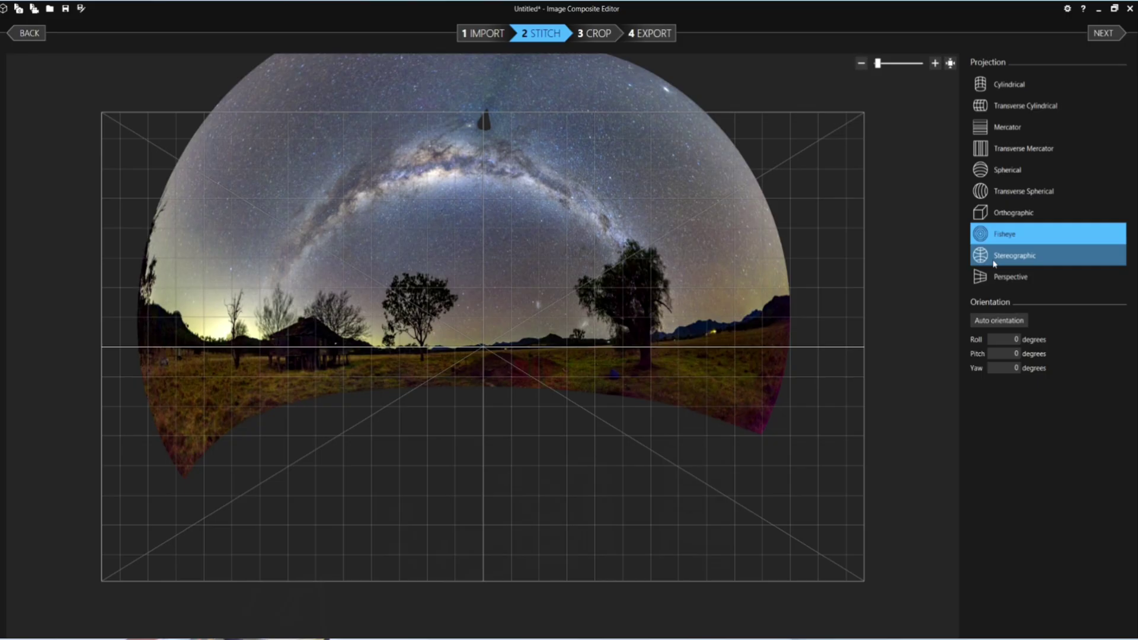
Apply Stereographic projection and tilt the farmhouse panorama to -2.644° roll and -1.943° pitch
click(994, 262)
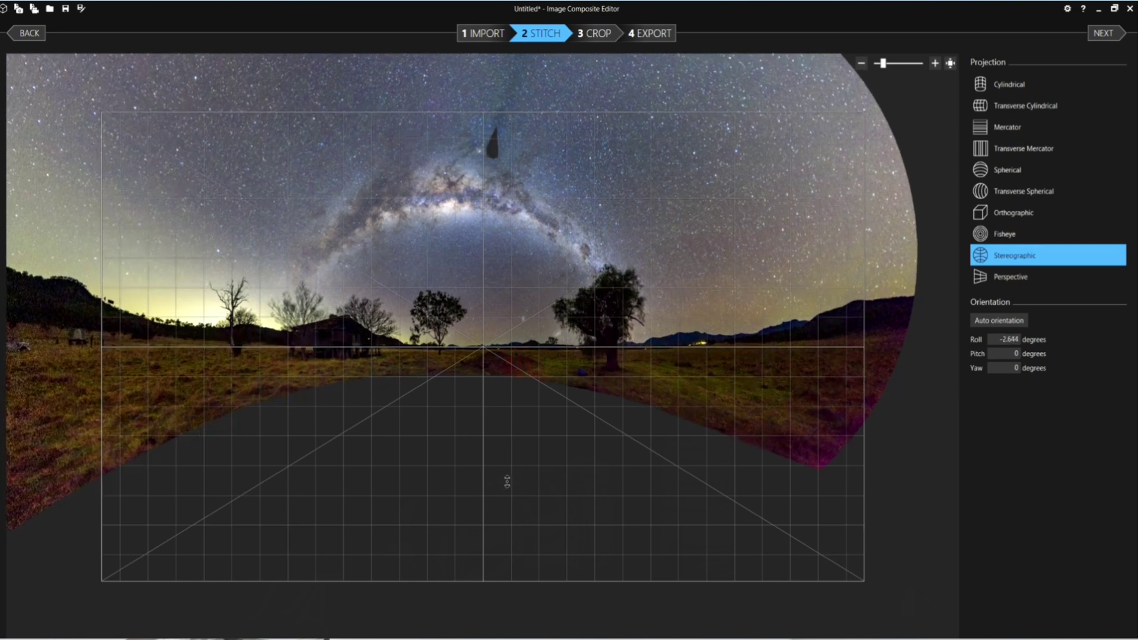
drag(507, 482, 173, 475)
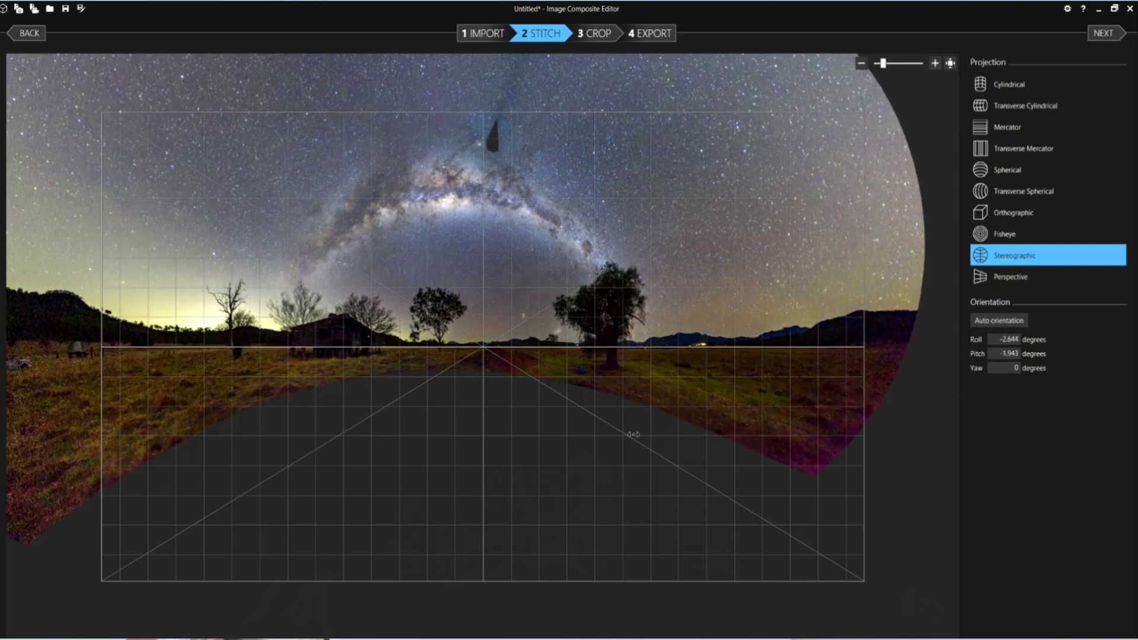